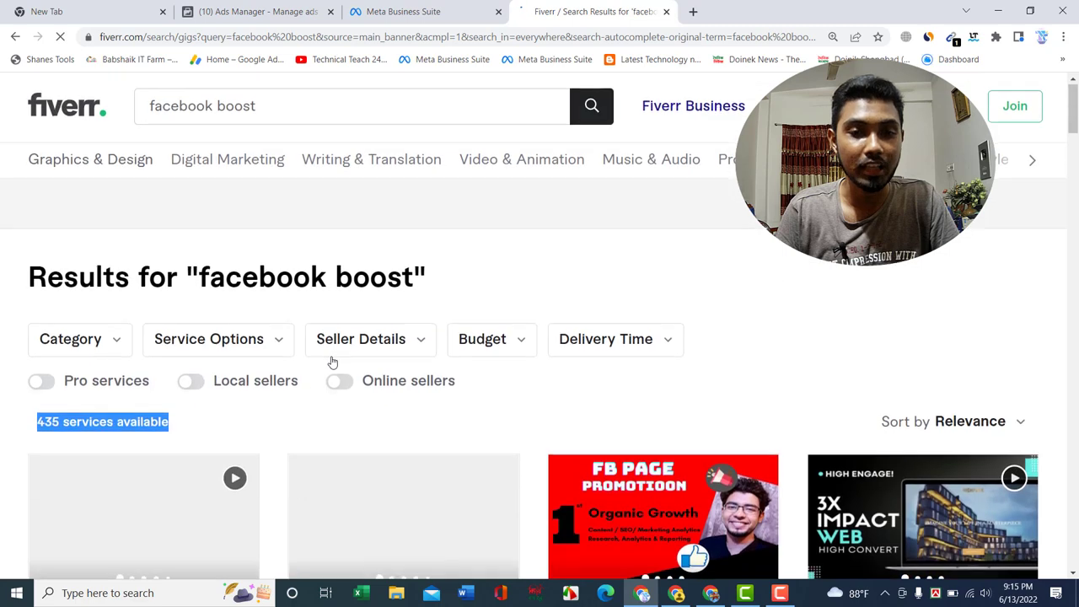
Step: Examine the Fiverr search results for "facebook boost", including seller prices and the number of available services
{"action": "scroll", "coordinate": [548, 430], "scroll_direction": "down", "scroll_amount": 1}
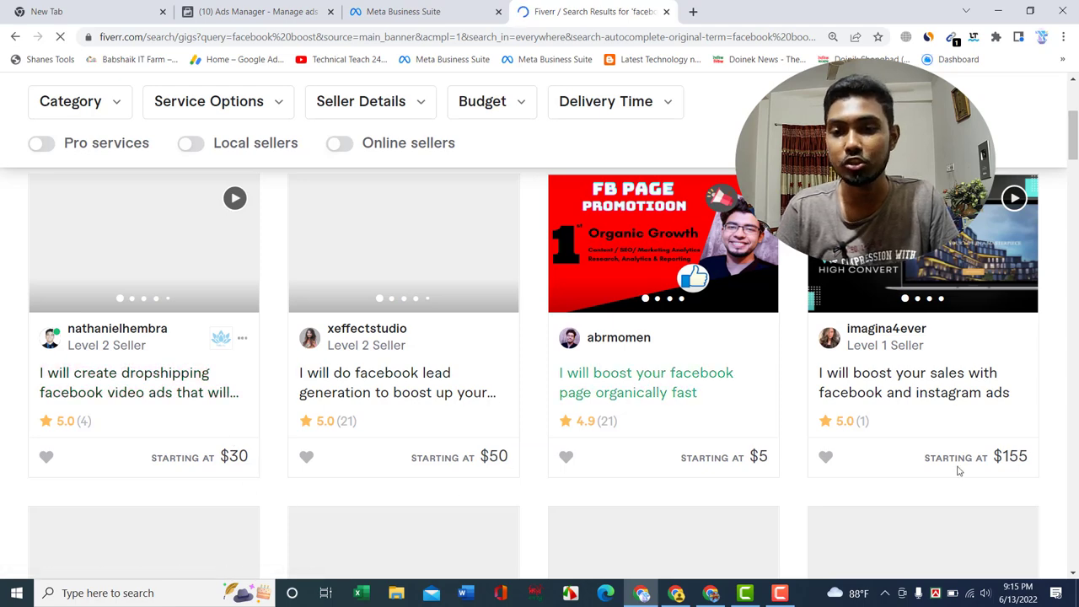
{"action": "scroll", "coordinate": [400, 482], "scroll_direction": "up", "scroll_amount": 3}
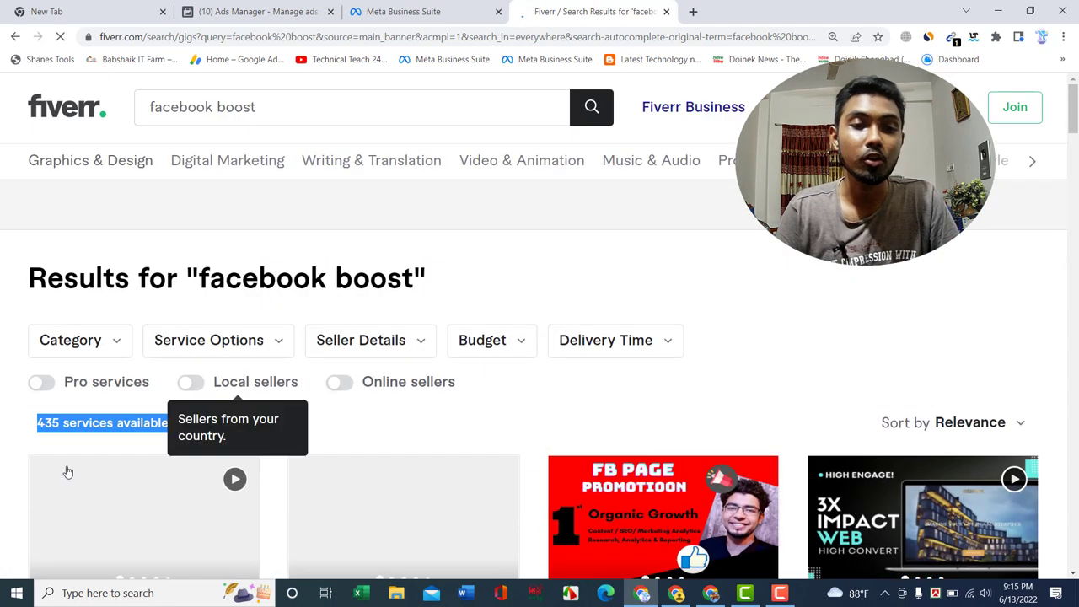
{"action": "left_click_drag", "start_coordinate": [28, 428], "coordinate": [196, 429]}
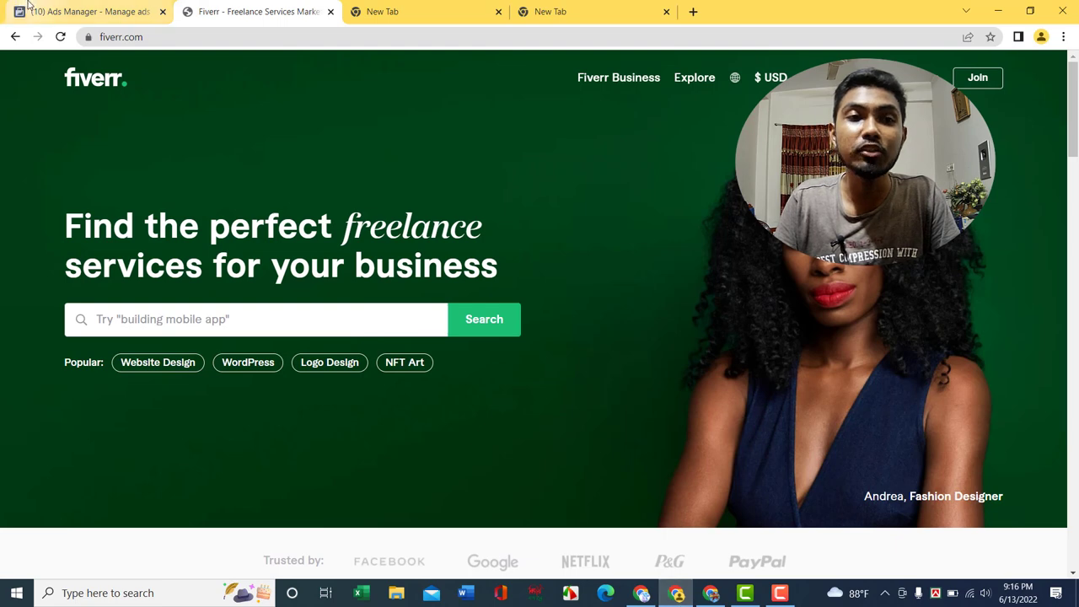
Step: Enter the Ads Manager address facebook.com/adsmanager/ in an empty browser tab without loading it
{"action": "left_click", "coordinate": [66, 10]}
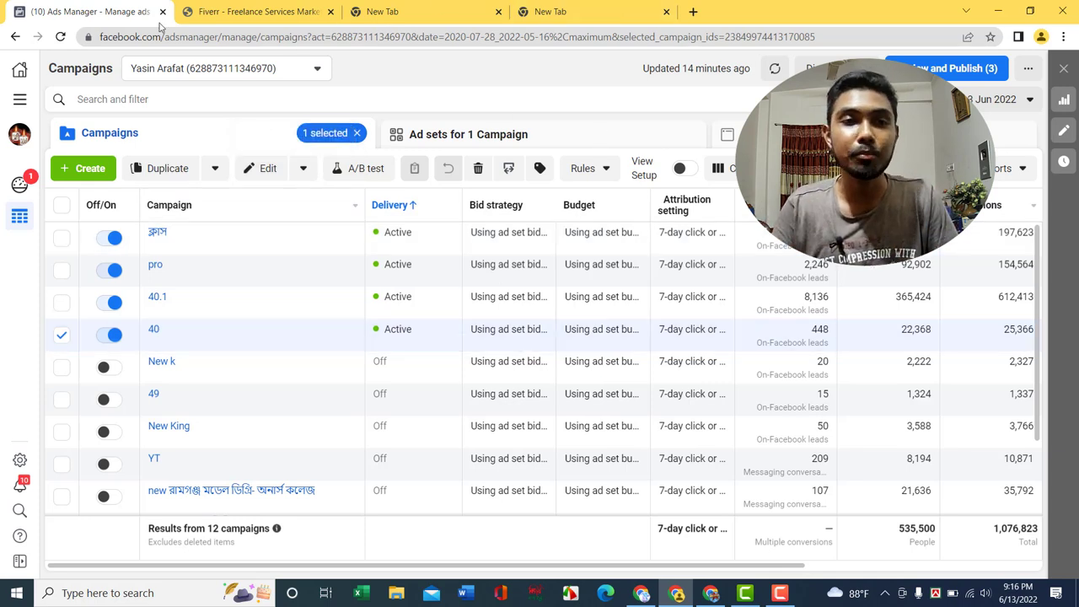
{"action": "left_click", "coordinate": [410, 10]}
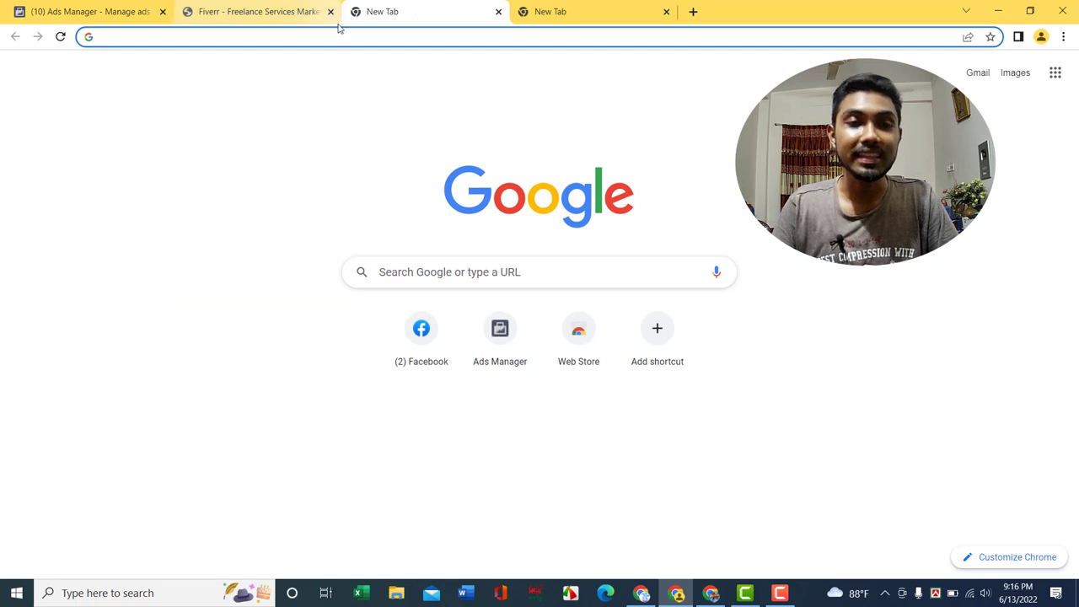
{"action": "type", "text": "facebook.com/adsmanager/"}
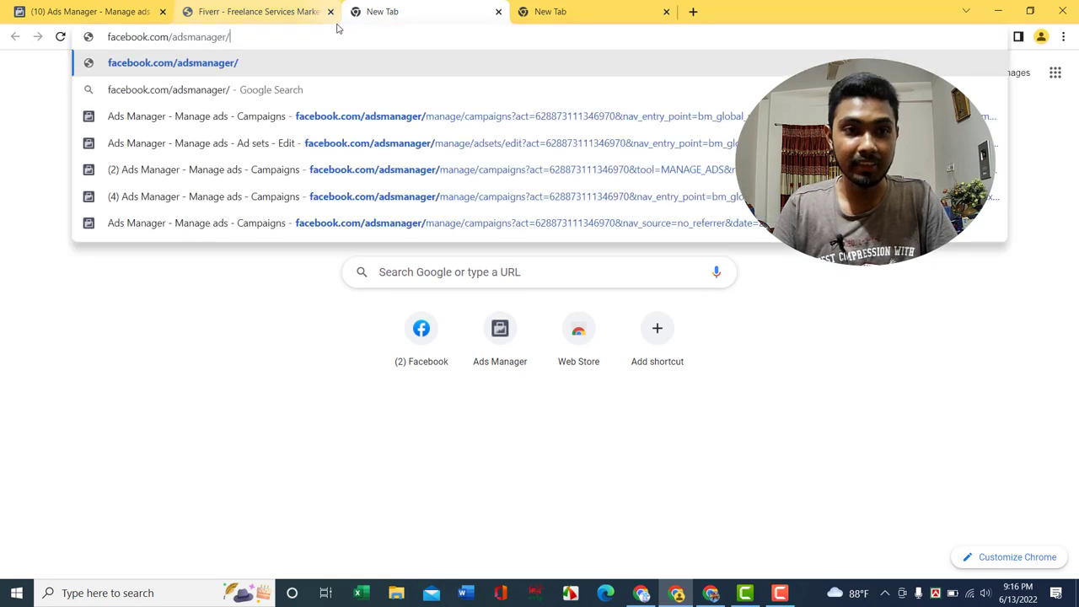
{"action": "triple_click", "coordinate": [207, 39]}
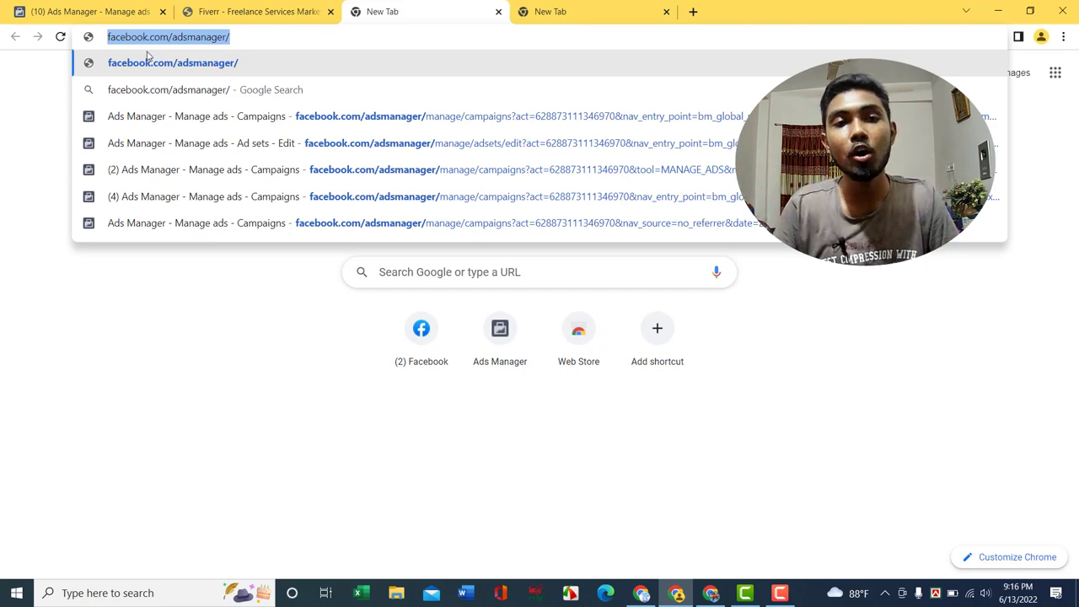
{"action": "left_click_drag", "start_coordinate": [246, 37], "coordinate": [95, 34]}
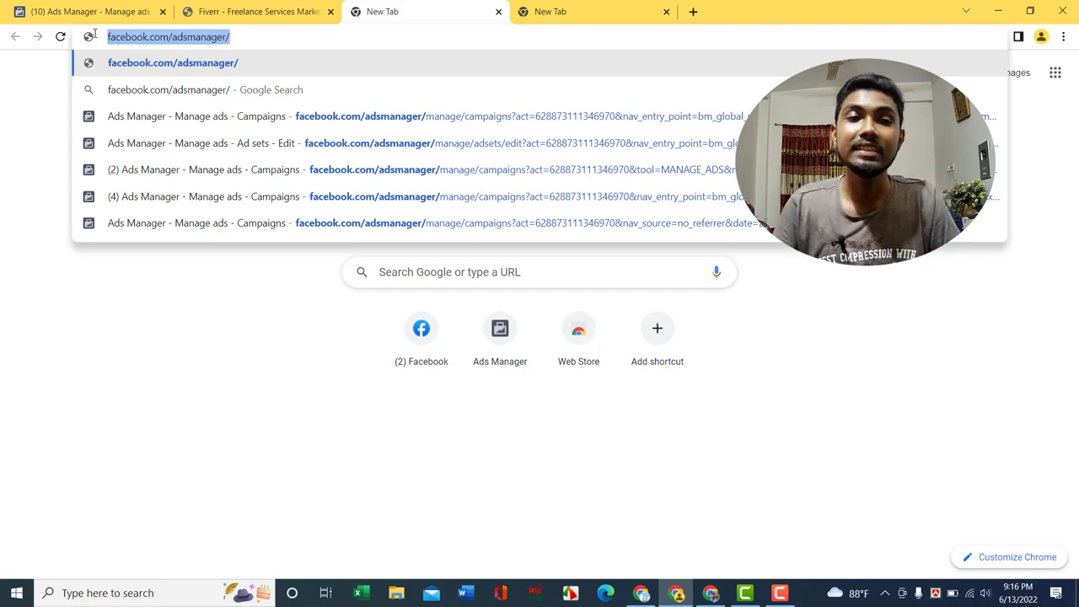
{"action": "left_click", "coordinate": [85, 12]}
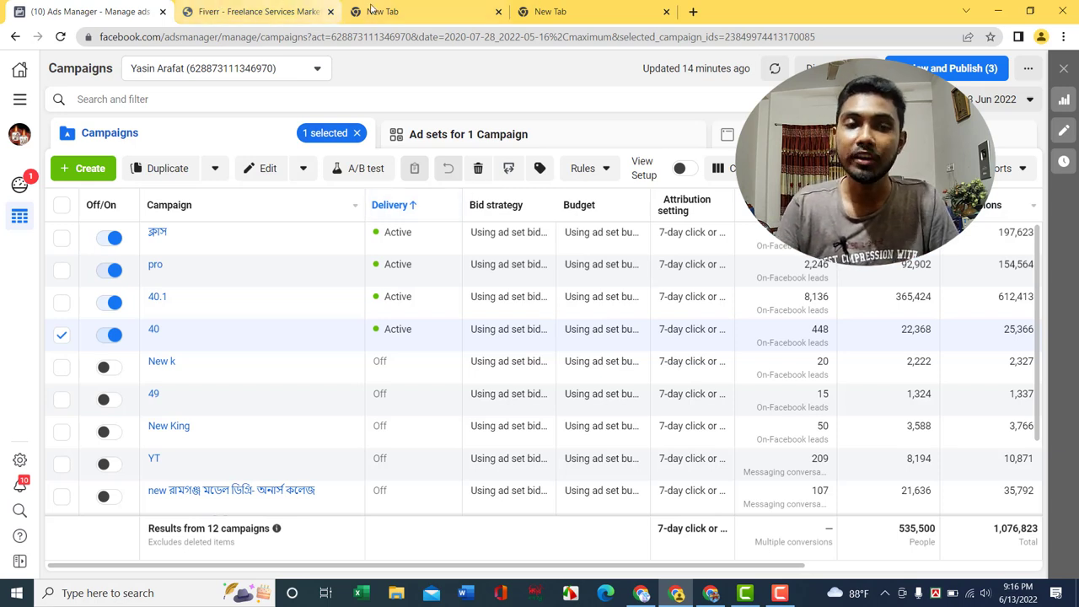
{"action": "left_click", "coordinate": [397, 11]}
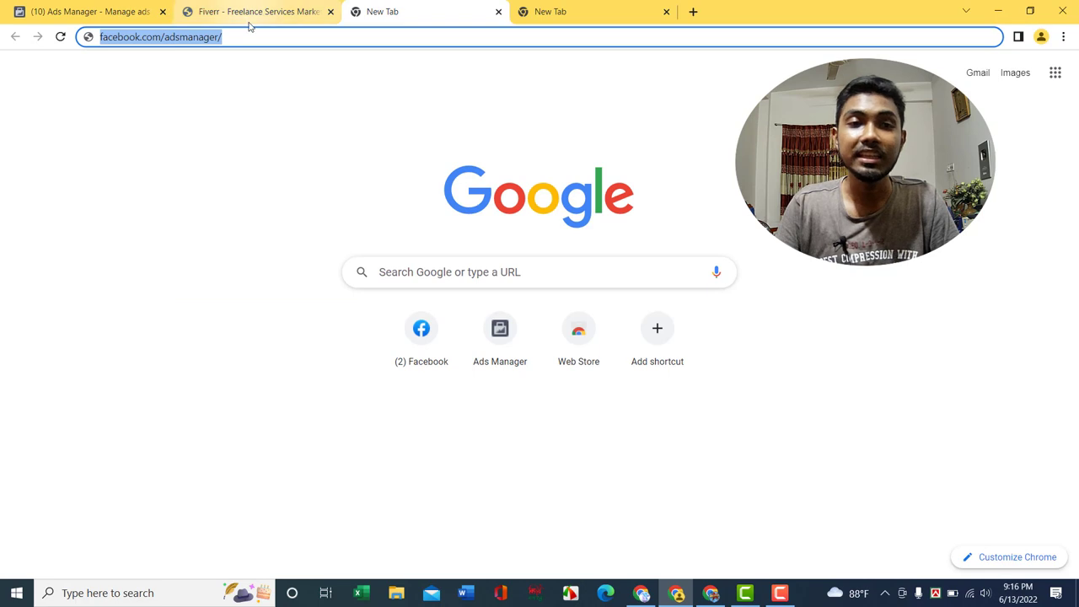
{"action": "left_click", "coordinate": [263, 36]}
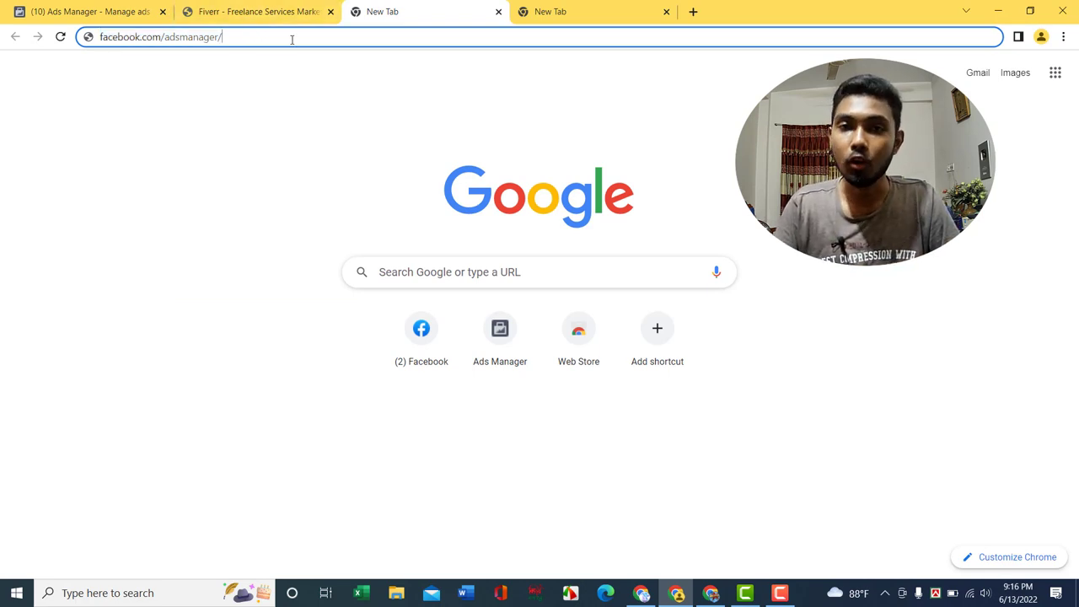
Step: Create a new campaign in Ads Manager with the Messages objective
{"action": "left_click", "coordinate": [84, 10]}
{"action": "scroll", "coordinate": [690, 327], "scroll_direction": "down", "scroll_amount": 1}
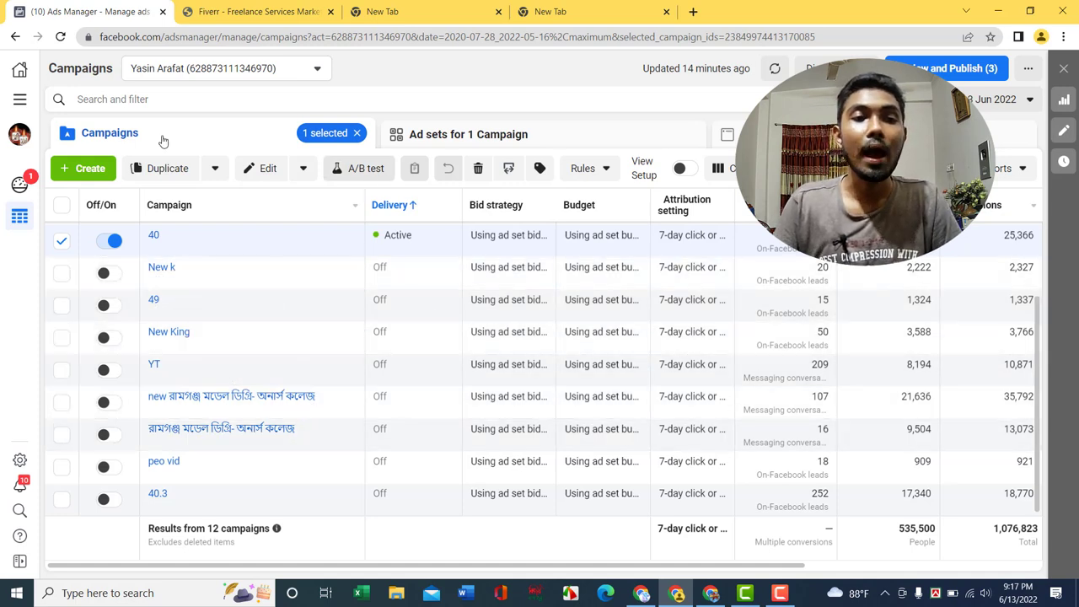
{"action": "left_click", "coordinate": [89, 173]}
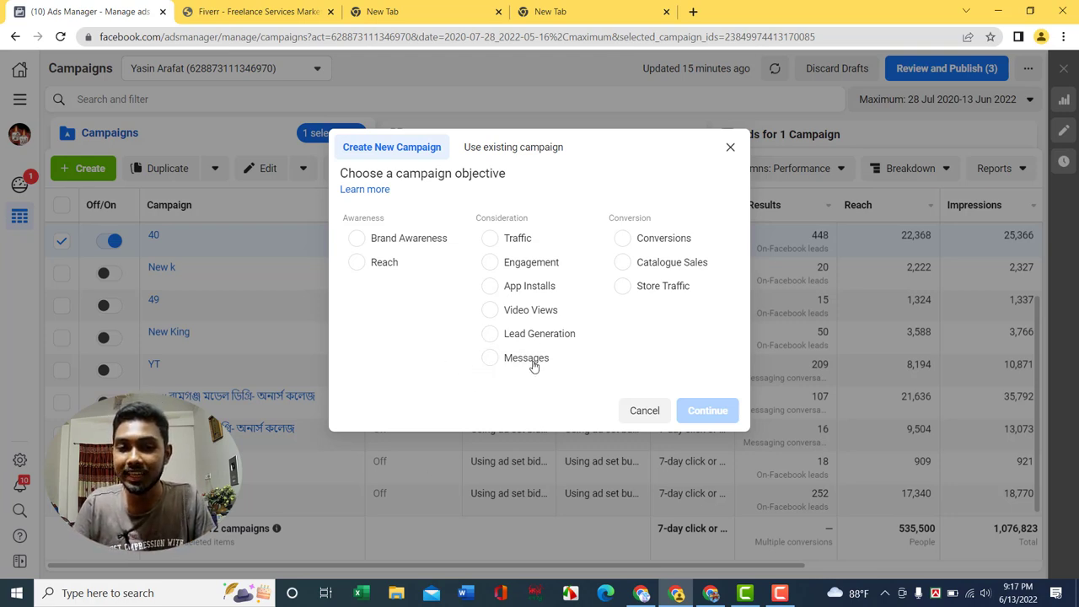
{"action": "left_click", "coordinate": [490, 363]}
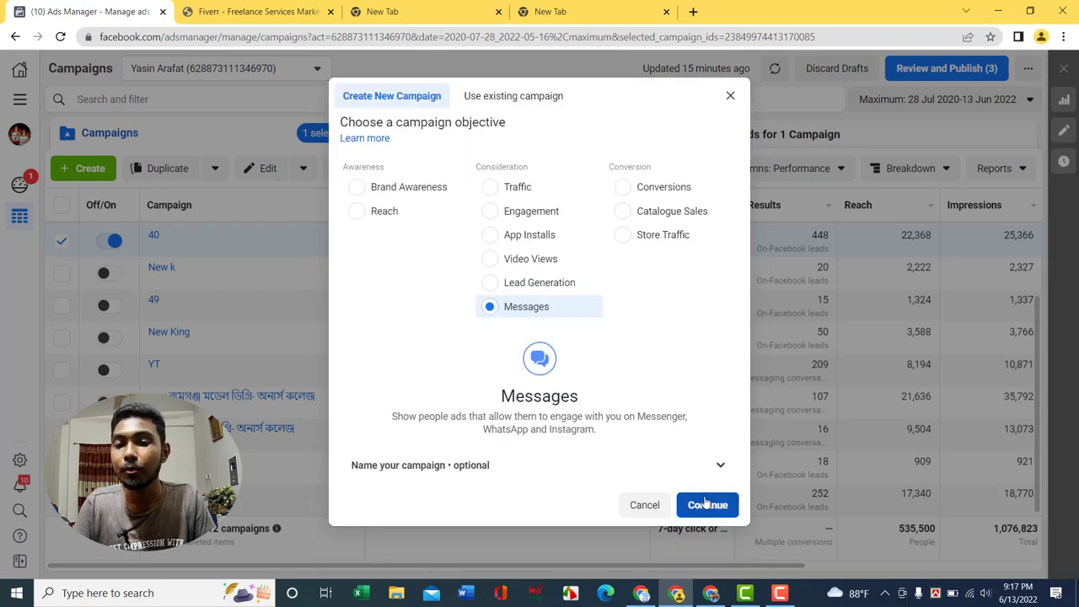
{"action": "left_click", "coordinate": [708, 504]}
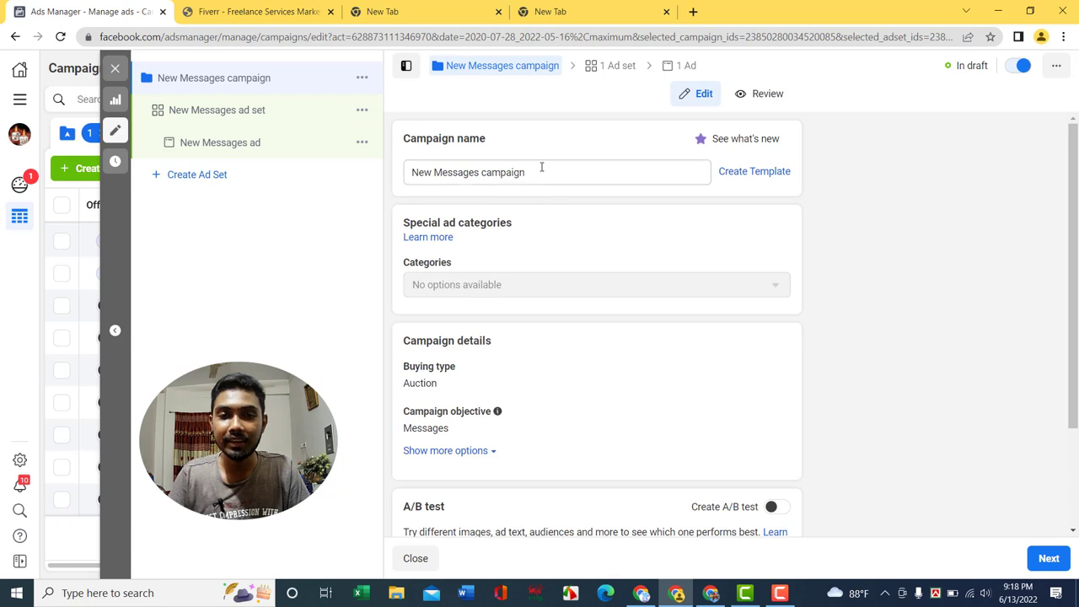
Step: Name the campaign Demo and continue to the ad set settings
{"action": "left_click_drag", "start_coordinate": [541, 167], "coordinate": [385, 185]}
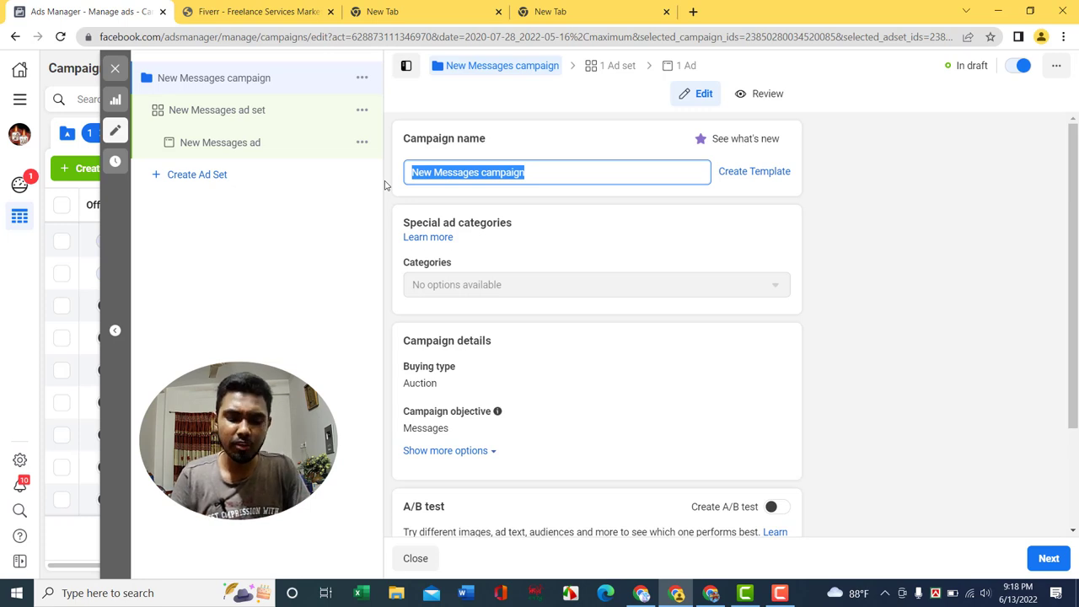
{"action": "type", "text": "Demo"}
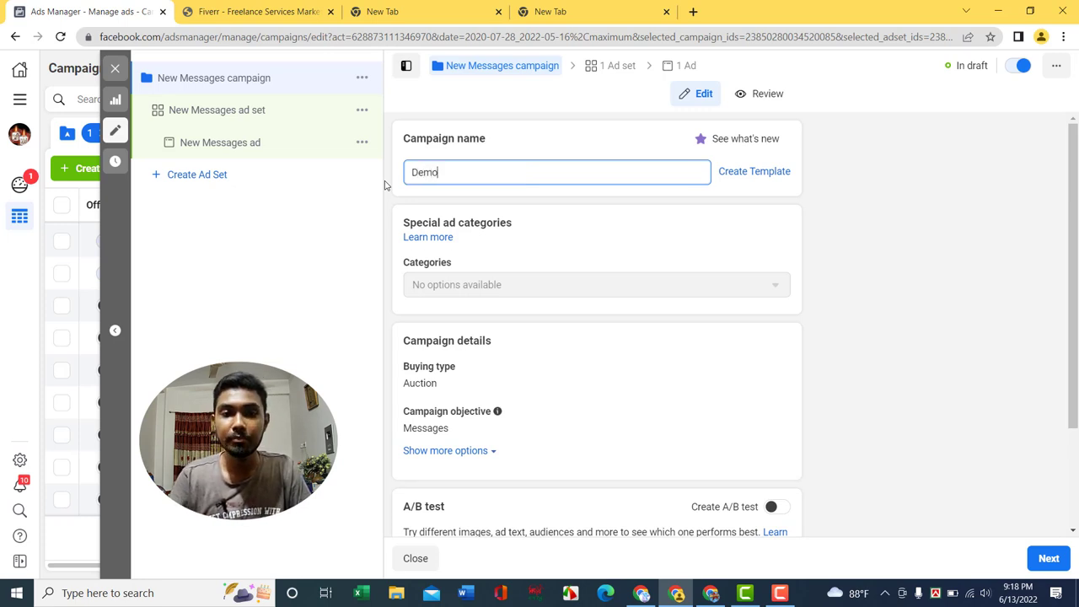
{"action": "key", "text": "ctrl+a"}
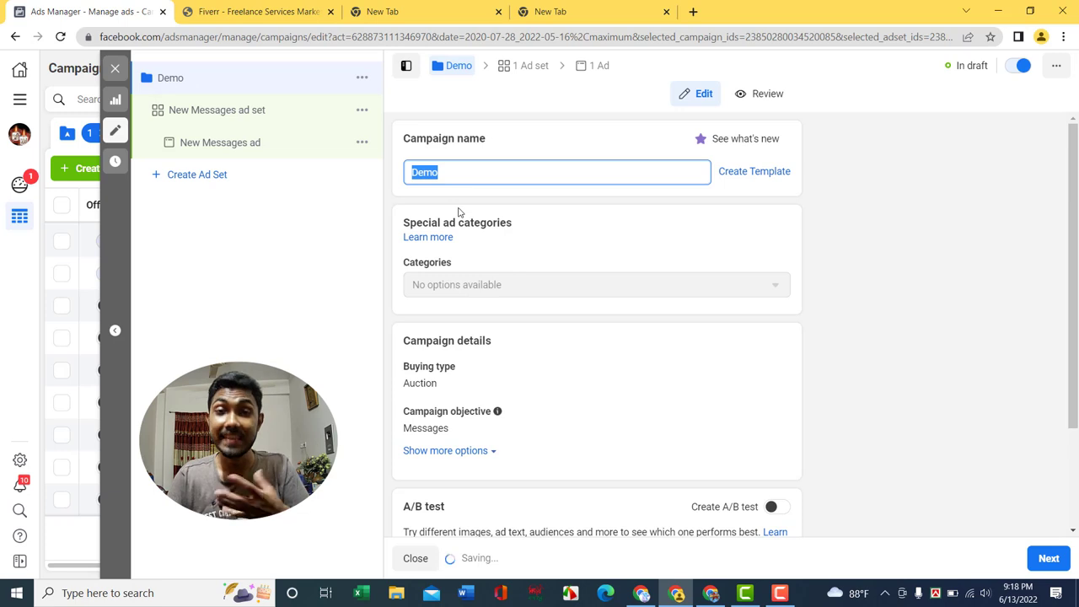
{"action": "scroll", "coordinate": [472, 236], "scroll_direction": "down", "scroll_amount": 2}
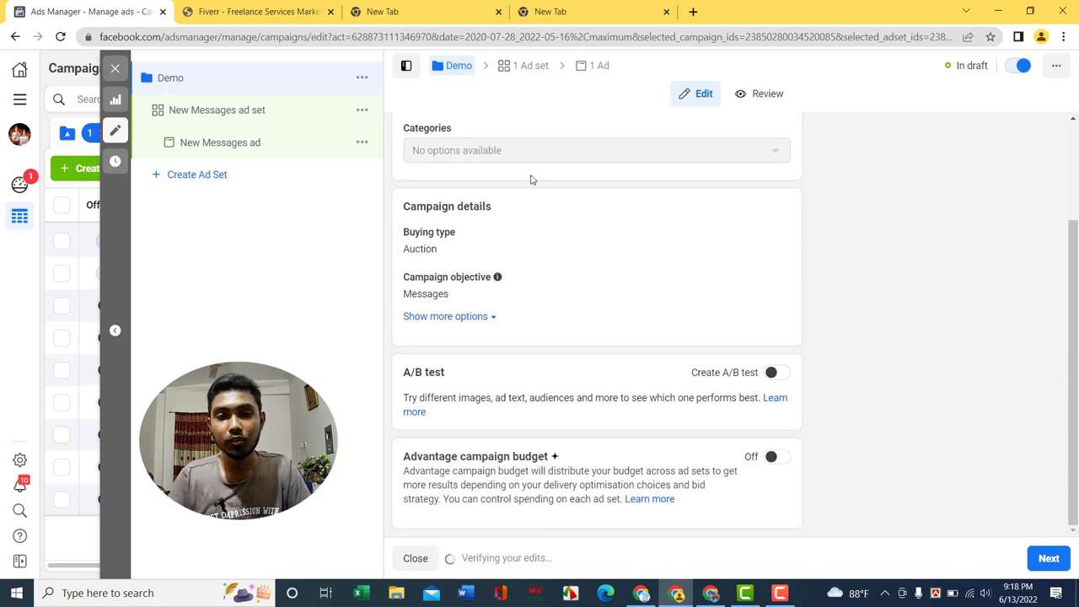
{"action": "left_click", "coordinate": [1047, 560]}
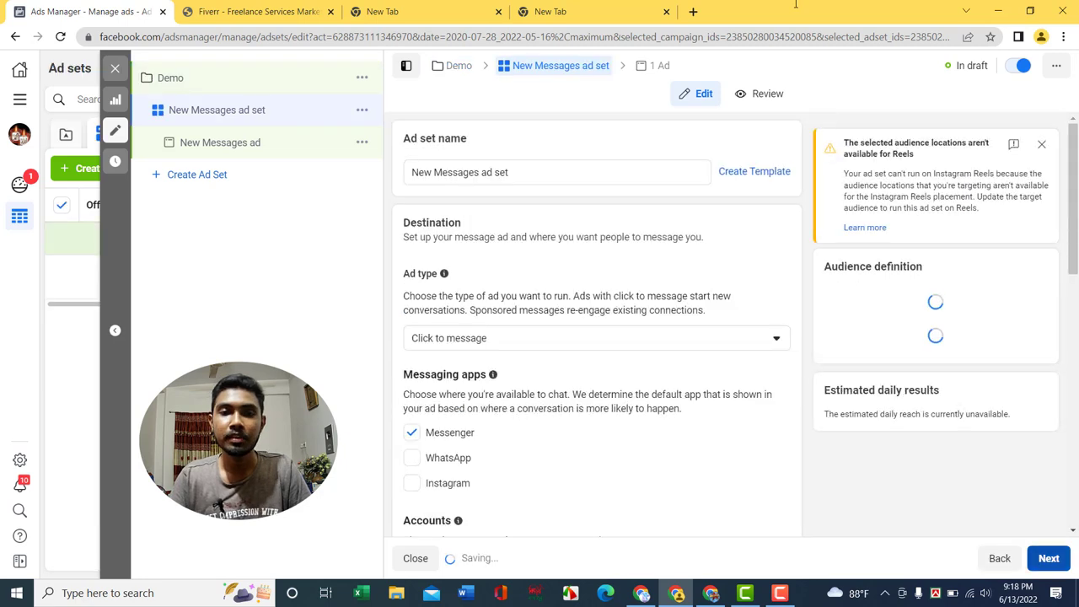
Step: Rename the new ad set as Demo
{"action": "left_click", "coordinate": [562, 173]}
{"action": "key", "text": "ctrl+a"}
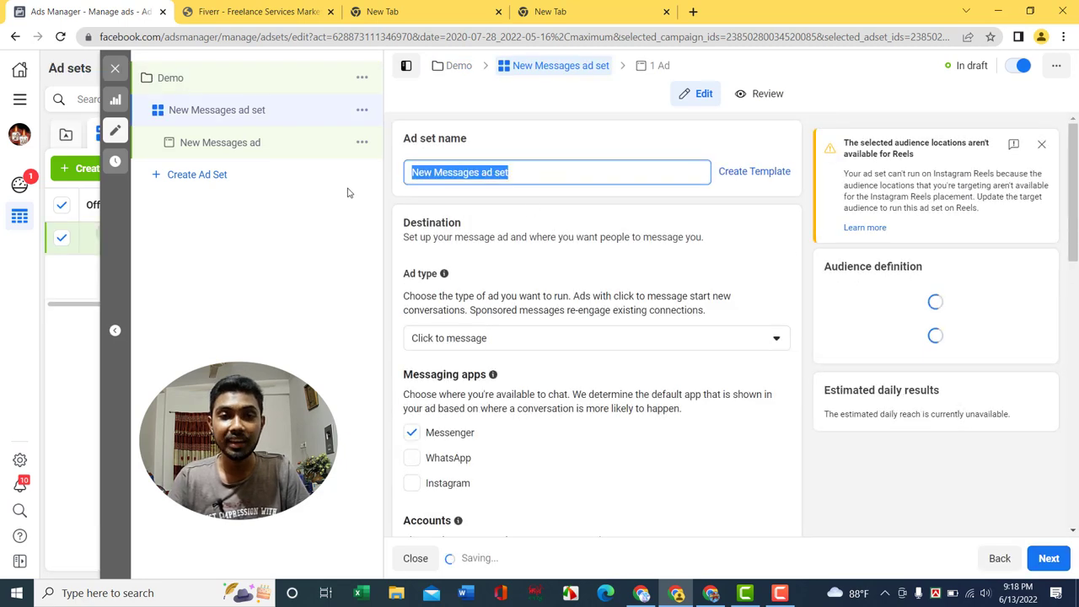
{"action": "type", "text": "Demo"}
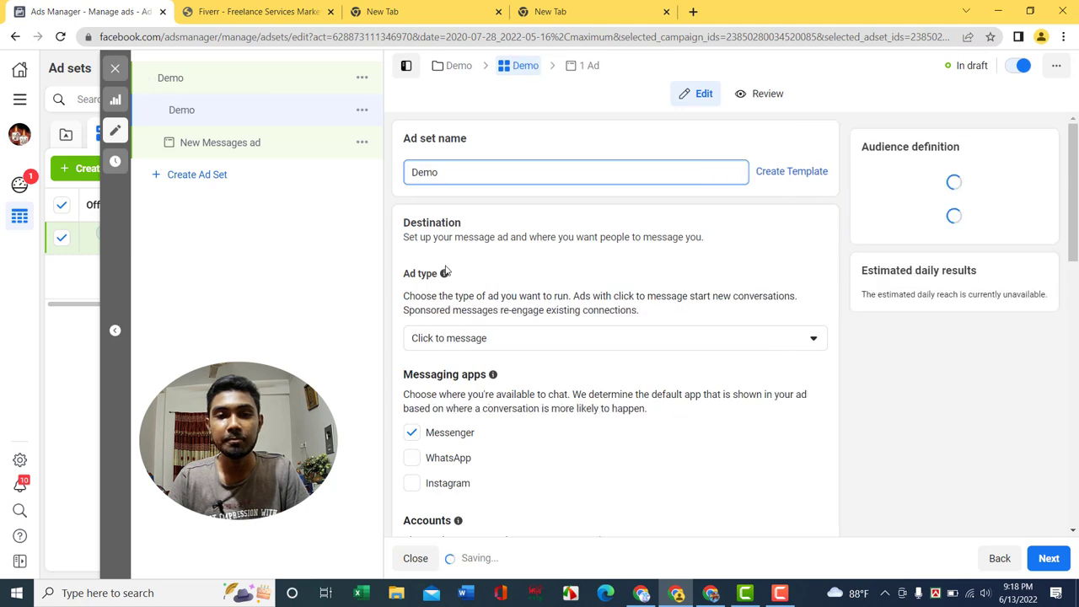
Step: Review the ad set's ad type options, messaging apps and receiving Facebook Page
{"action": "scroll", "coordinate": [447, 274], "scroll_direction": "down", "scroll_amount": 2}
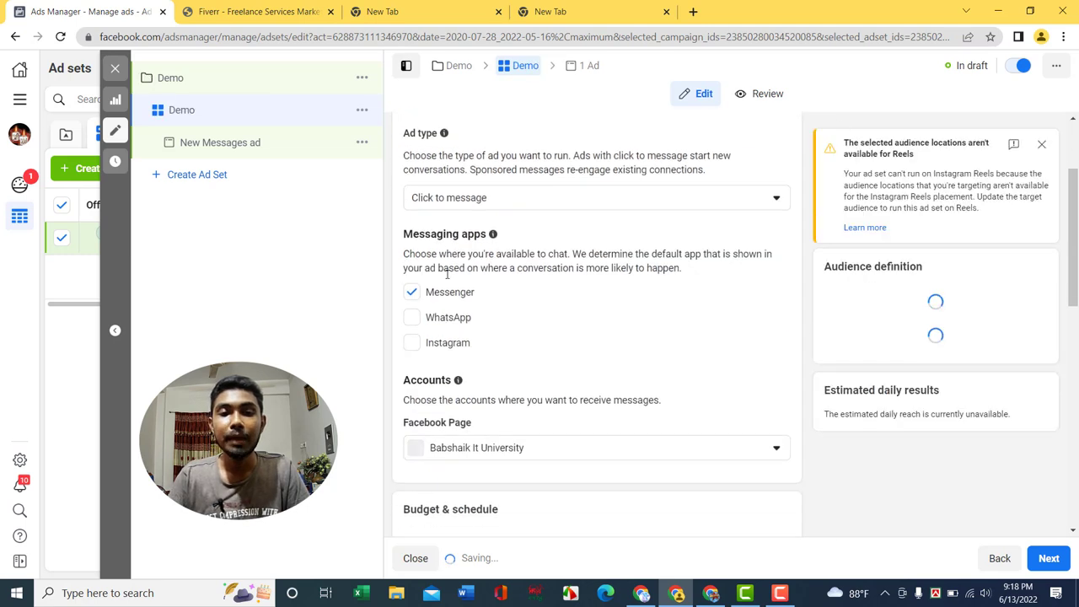
{"action": "left_click", "coordinate": [526, 200]}
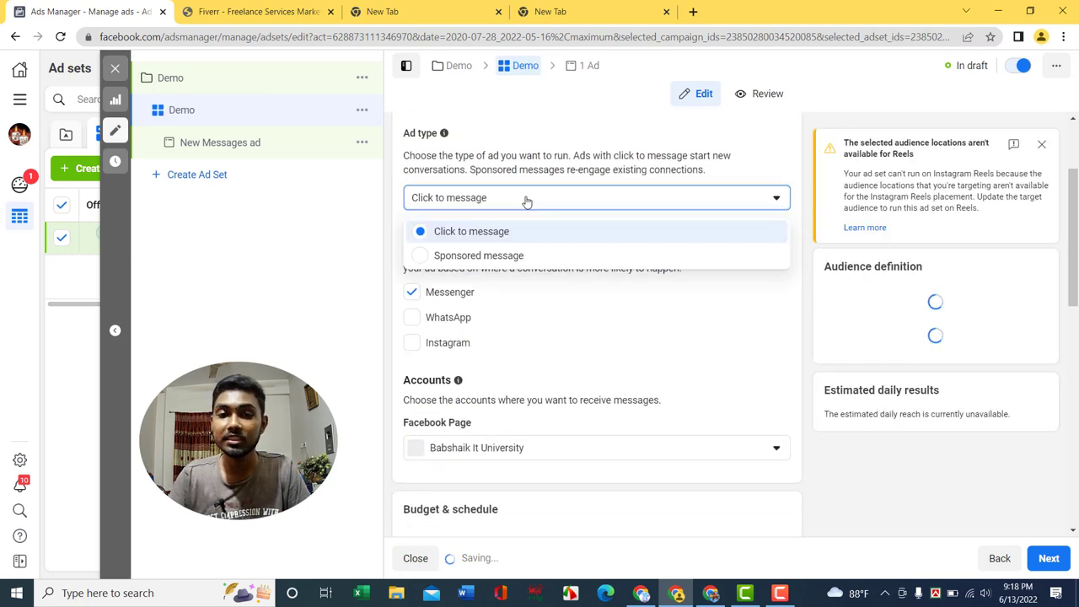
{"action": "left_click", "coordinate": [484, 210]}
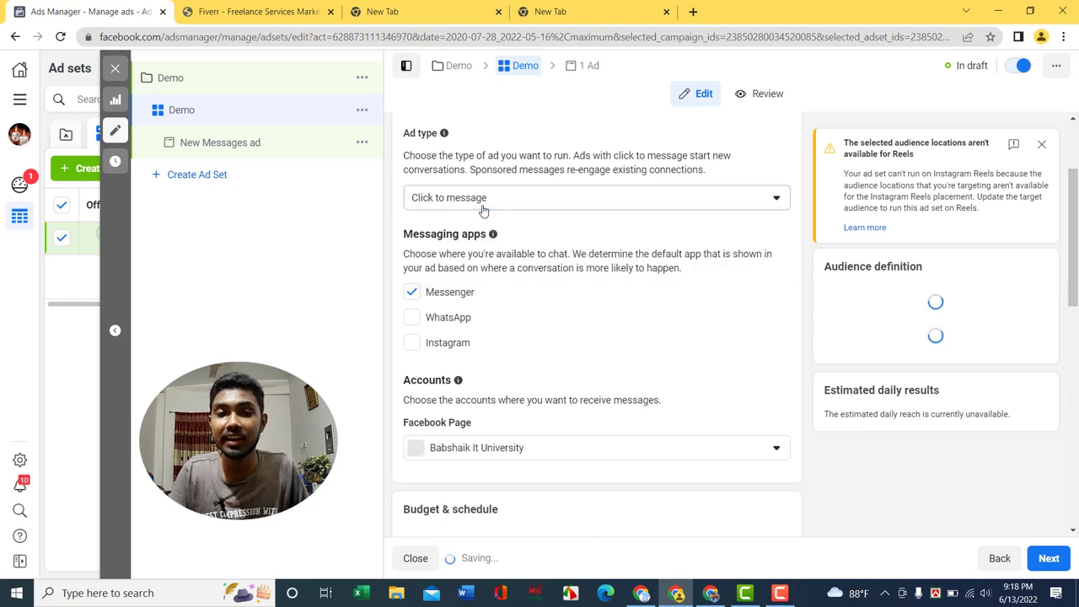
{"action": "scroll", "coordinate": [482, 227], "scroll_direction": "down", "scroll_amount": 1}
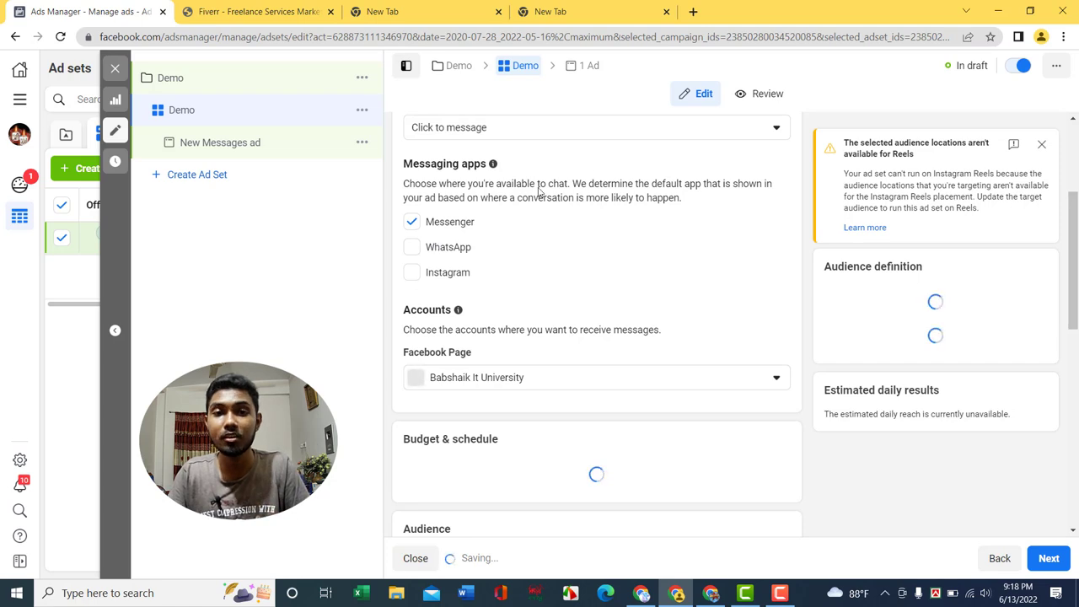
{"action": "scroll", "coordinate": [485, 295], "scroll_direction": "down", "scroll_amount": 3}
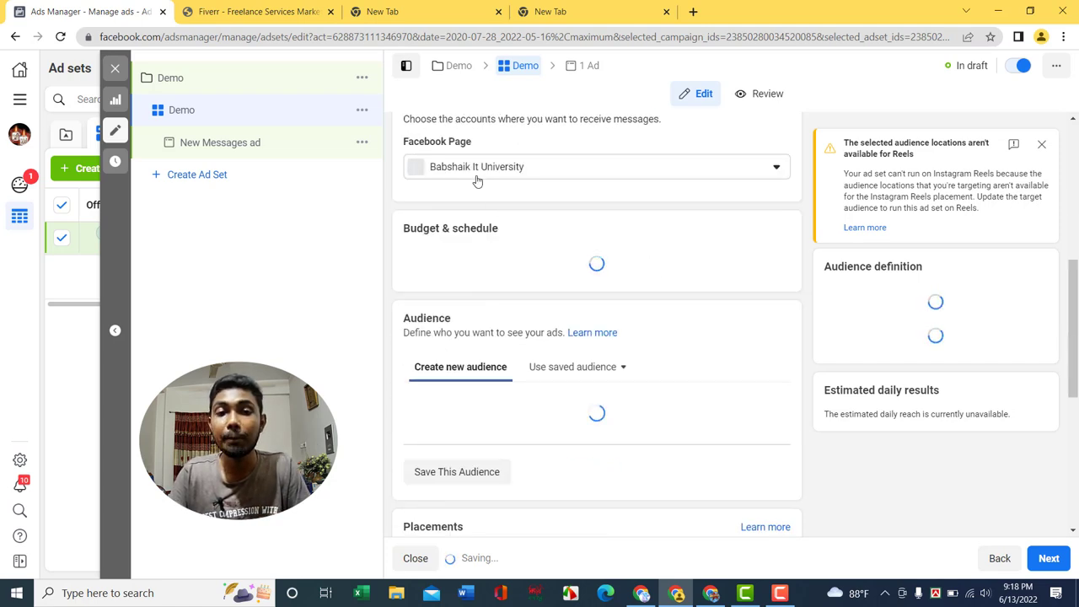
{"action": "scroll", "coordinate": [482, 207], "scroll_direction": "up", "scroll_amount": 1}
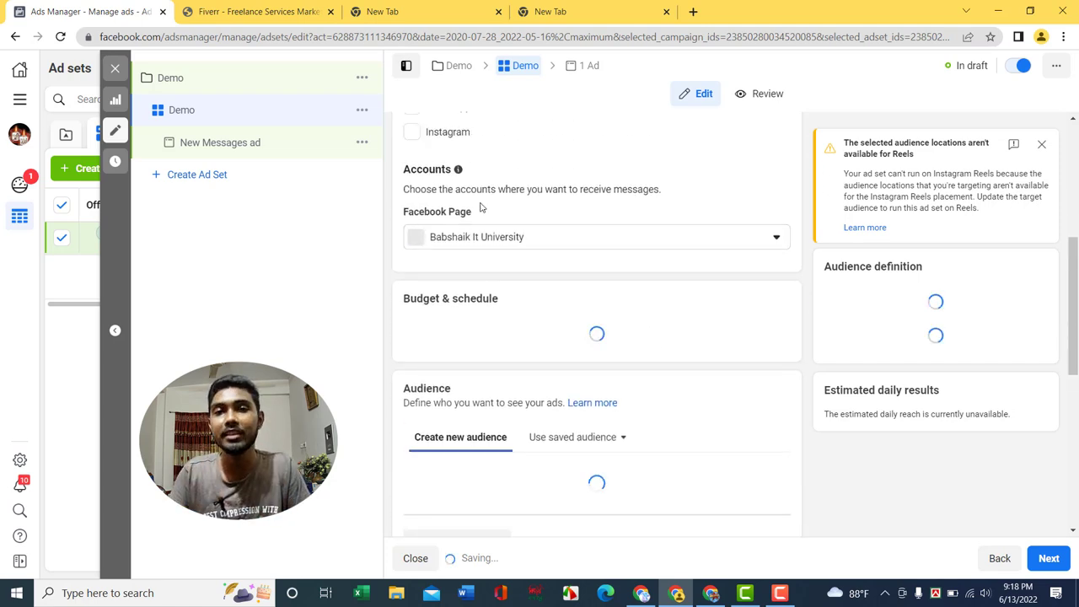
{"action": "scroll", "coordinate": [615, 309], "scroll_direction": "up", "scroll_amount": 2}
{"action": "scroll", "coordinate": [494, 309], "scroll_direction": "down", "scroll_amount": 1}
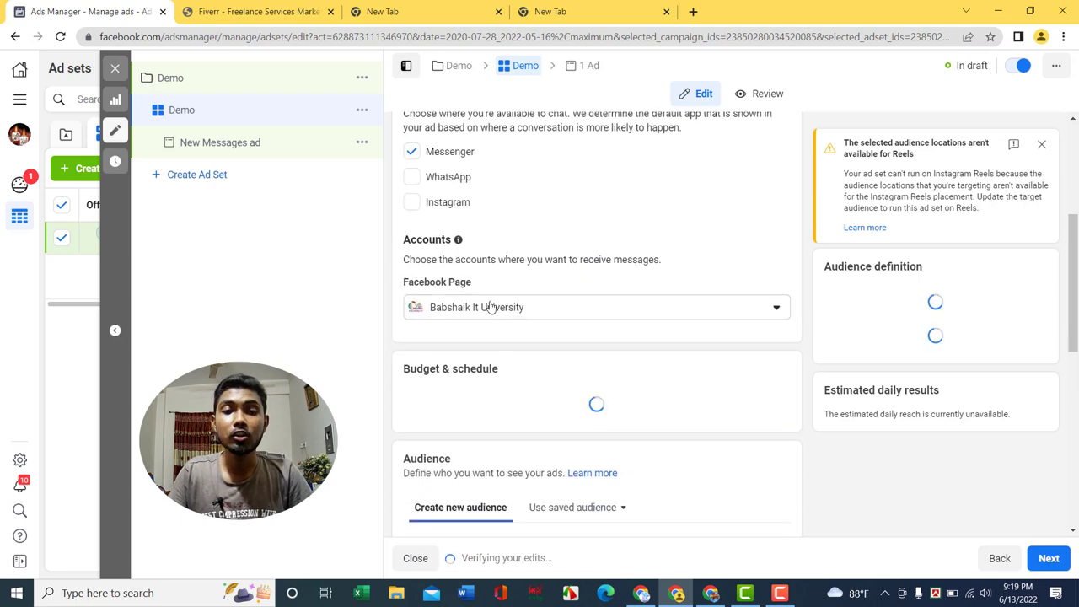
{"action": "left_click", "coordinate": [489, 307]}
Step: Set the ad set's daily budget to $1.00 and check the available budget types, keeping Daily budget
{"action": "scroll", "coordinate": [489, 306], "scroll_direction": "down", "scroll_amount": 2}
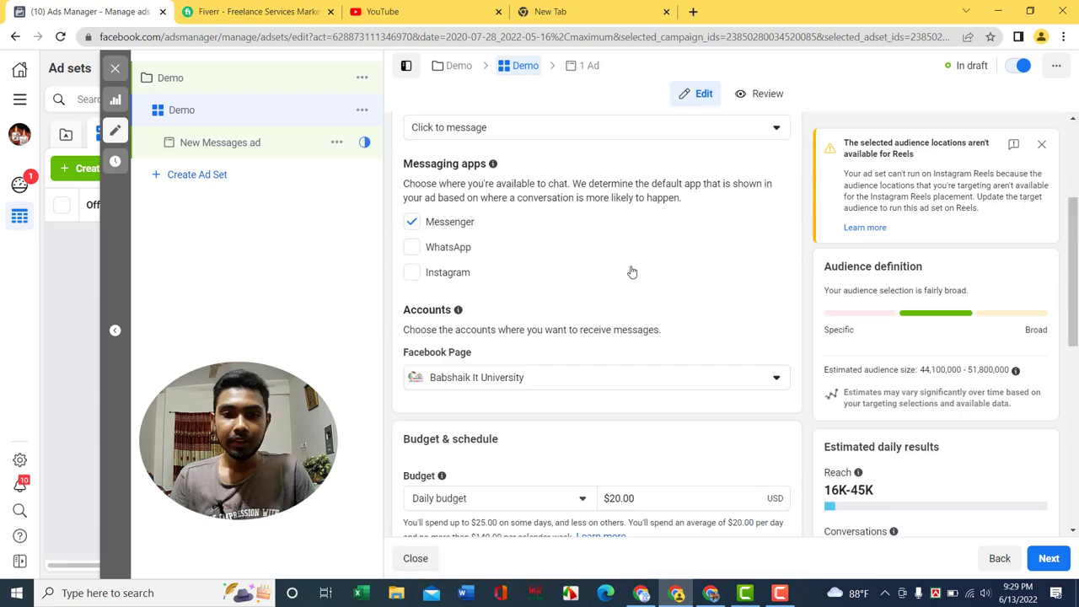
{"action": "scroll", "coordinate": [631, 272], "scroll_direction": "down", "scroll_amount": 3}
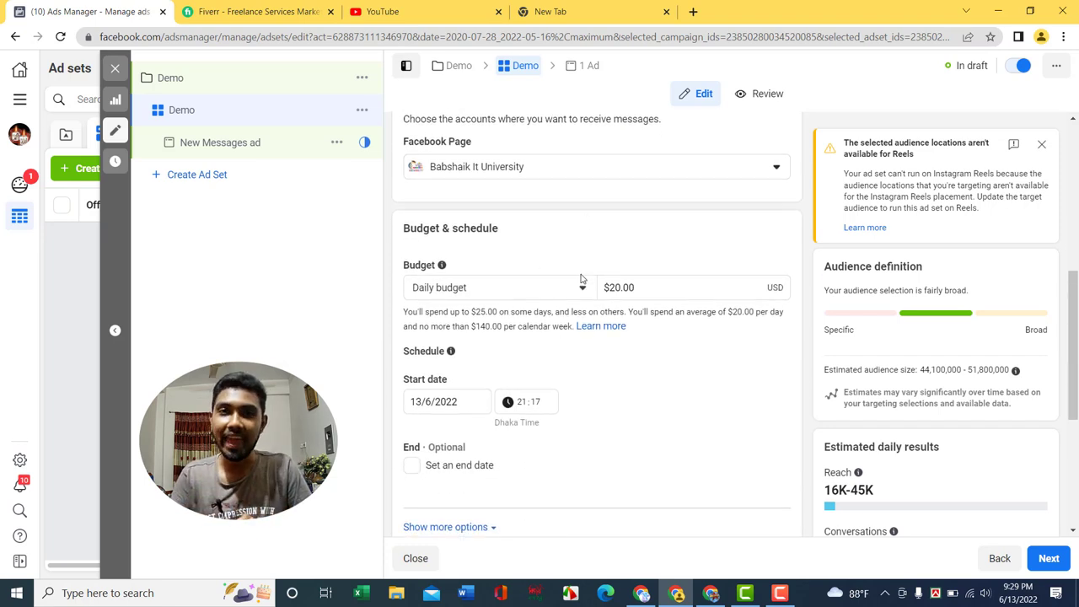
{"action": "left_click_drag", "start_coordinate": [619, 288], "coordinate": [604, 287]}
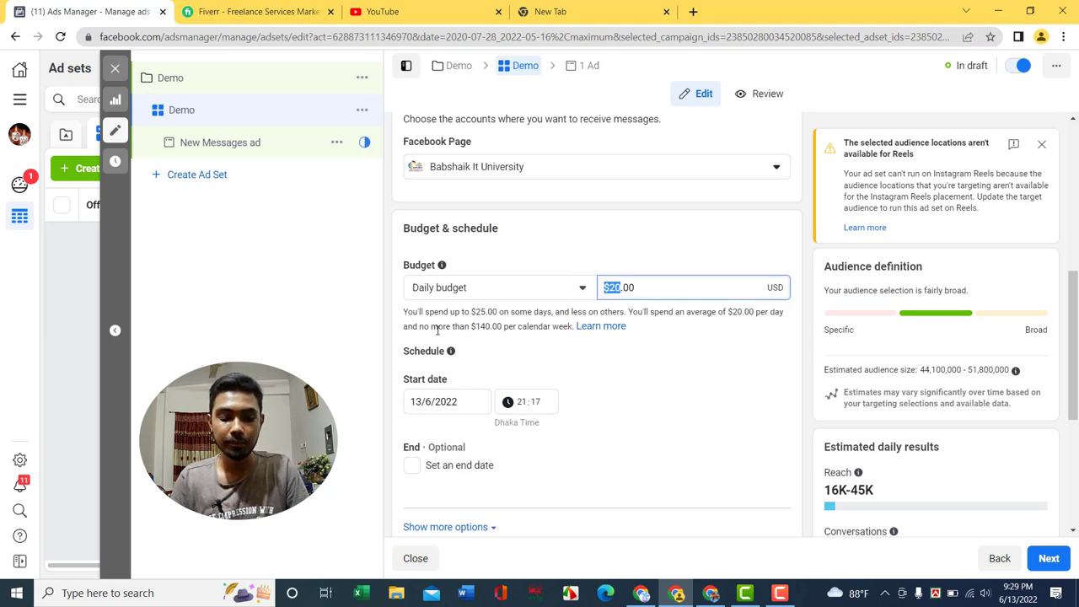
{"action": "type", "text": "1"}
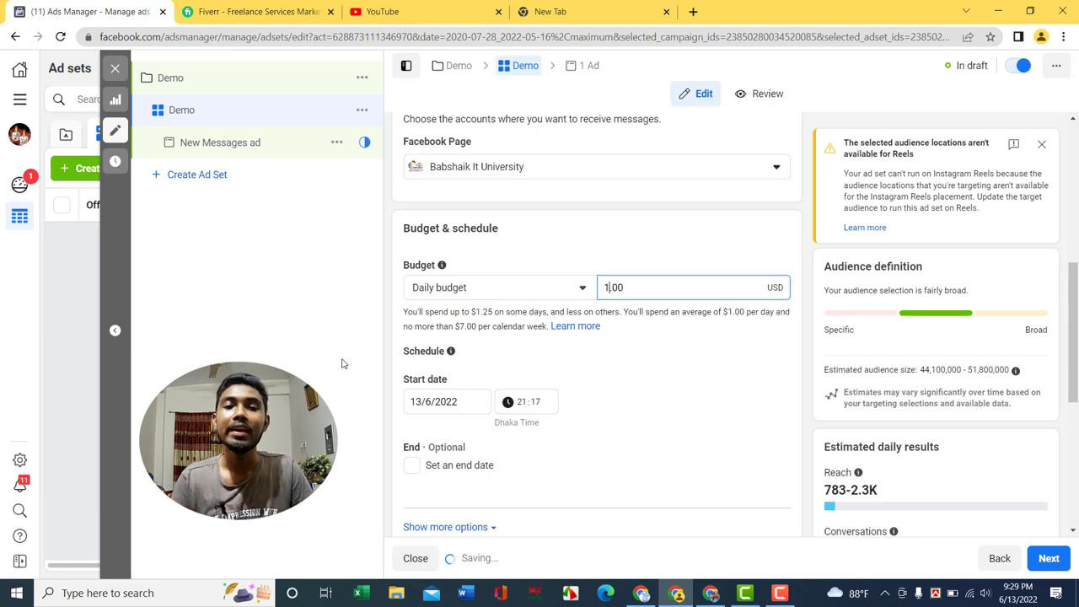
{"action": "left_click", "coordinate": [437, 293]}
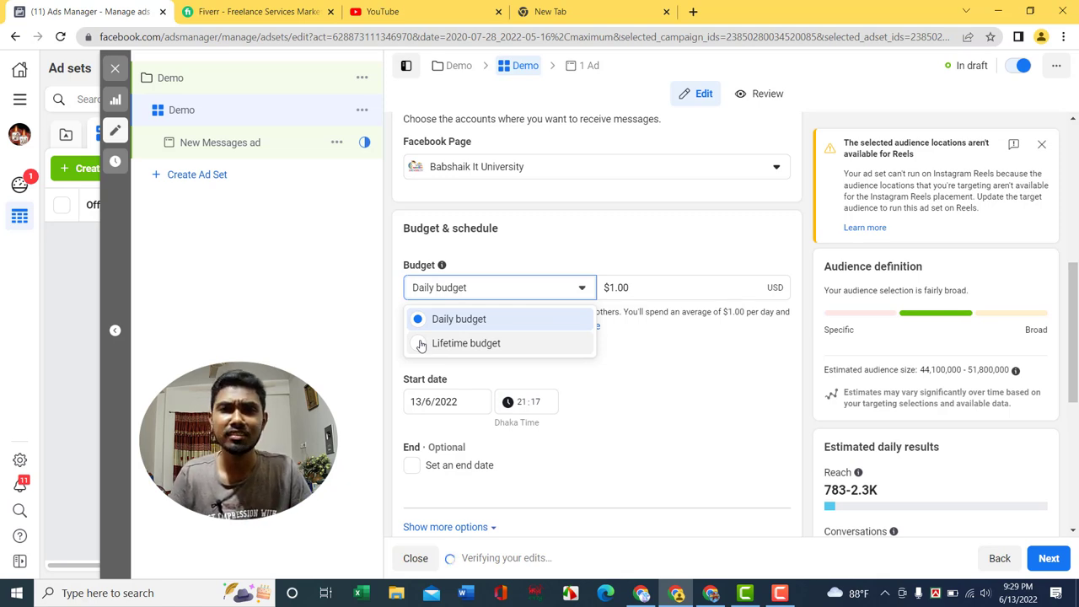
{"action": "left_click", "coordinate": [487, 287]}
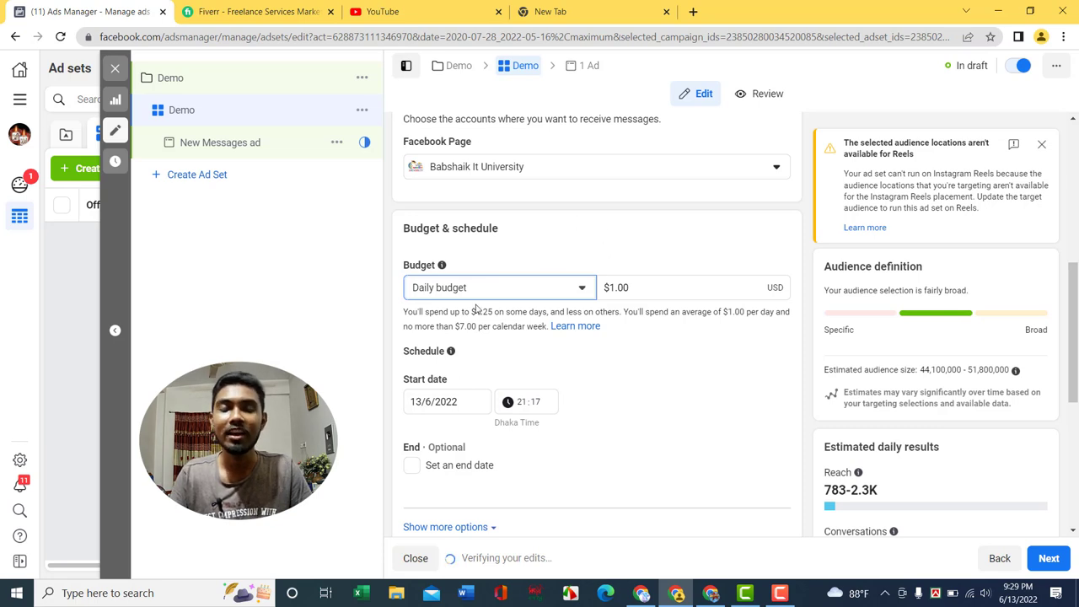
Step: Review the ad set's schedule and audience sections, and look through the list of saved audiences without choosing one
{"action": "scroll", "coordinate": [463, 297], "scroll_direction": "down", "scroll_amount": 2}
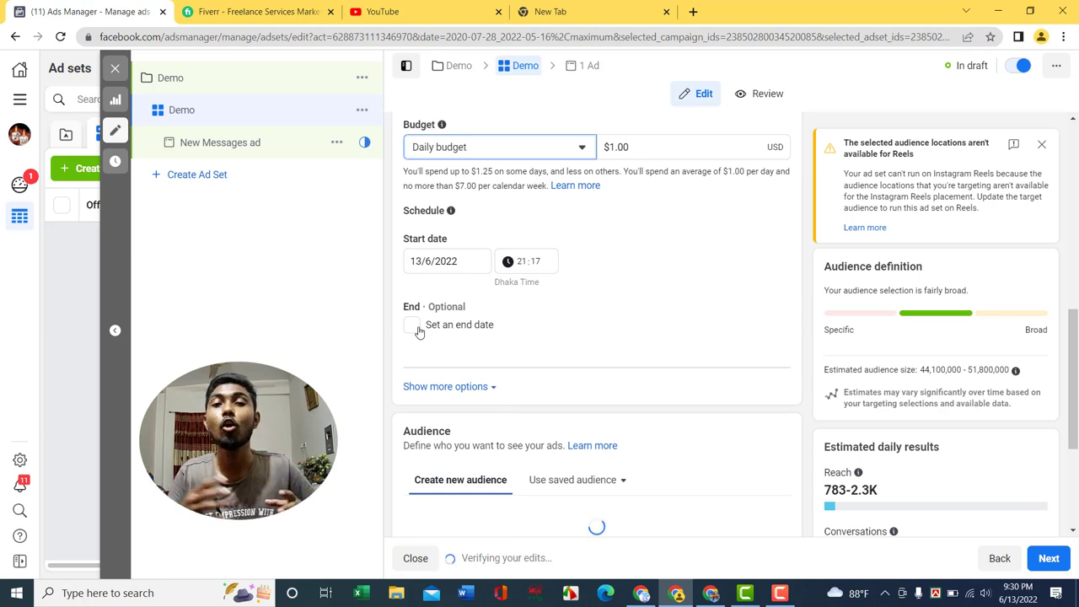
{"action": "scroll", "coordinate": [439, 346], "scroll_direction": "down", "scroll_amount": 3}
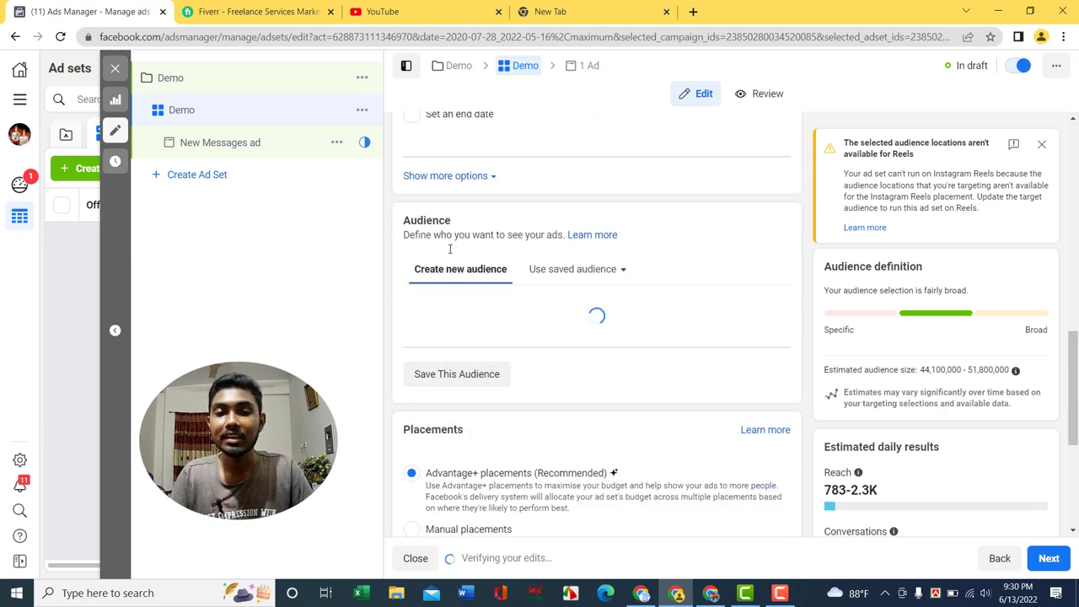
{"action": "scroll", "coordinate": [506, 286], "scroll_direction": "down", "scroll_amount": 1}
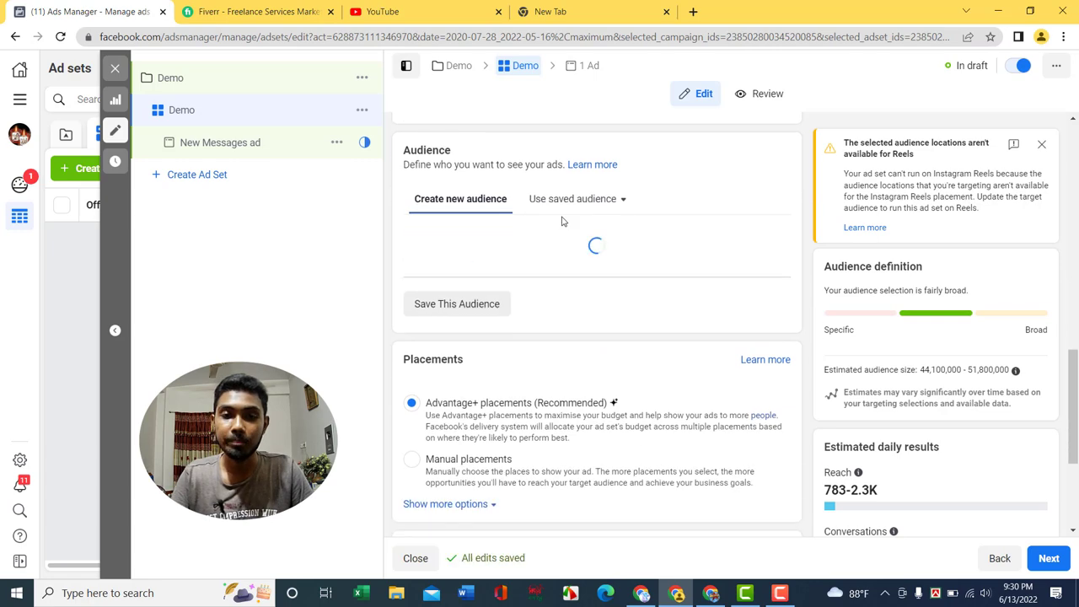
{"action": "left_click", "coordinate": [567, 200]}
{"action": "scroll", "coordinate": [567, 337], "scroll_direction": "down", "scroll_amount": 1}
{"action": "scroll", "coordinate": [565, 337], "scroll_direction": "down", "scroll_amount": 2}
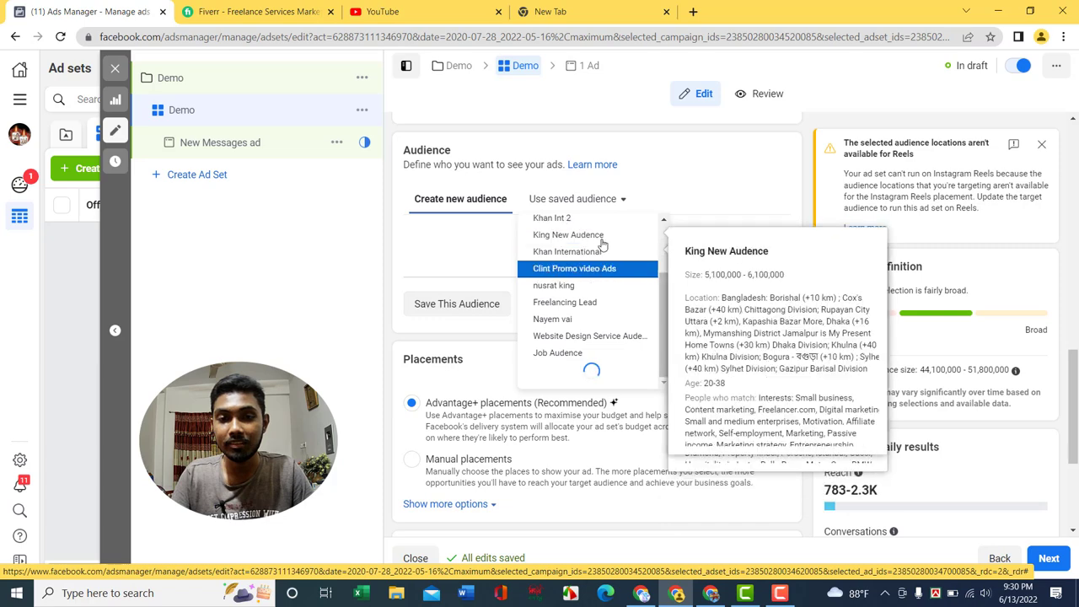
{"action": "left_click", "coordinate": [671, 161]}
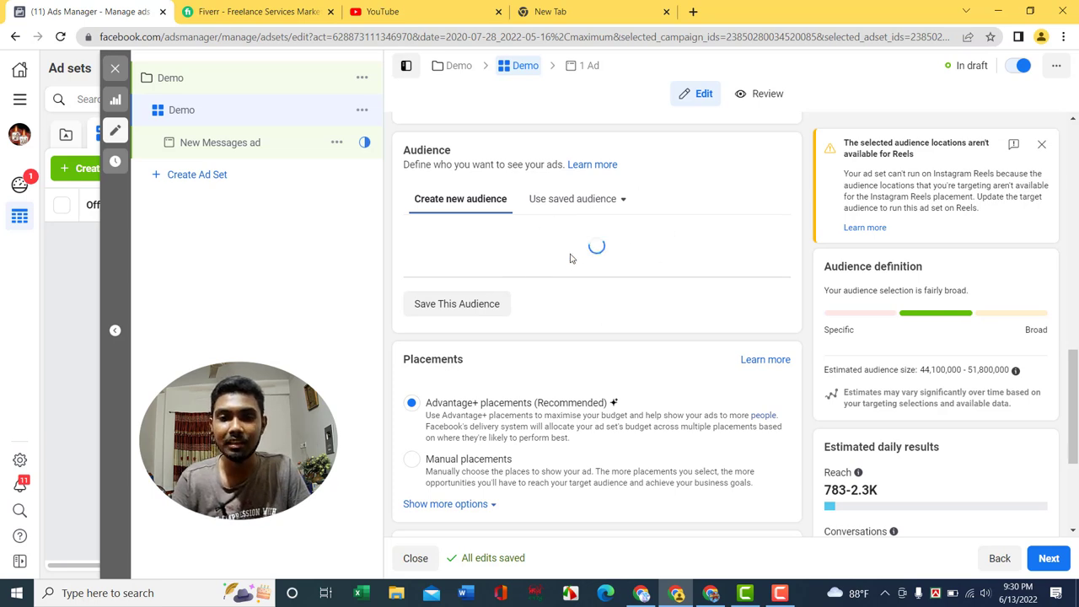
Step: Switch the ad set from Advantage+ placements to Manual placements
{"action": "scroll", "coordinate": [570, 257], "scroll_direction": "down", "scroll_amount": 3}
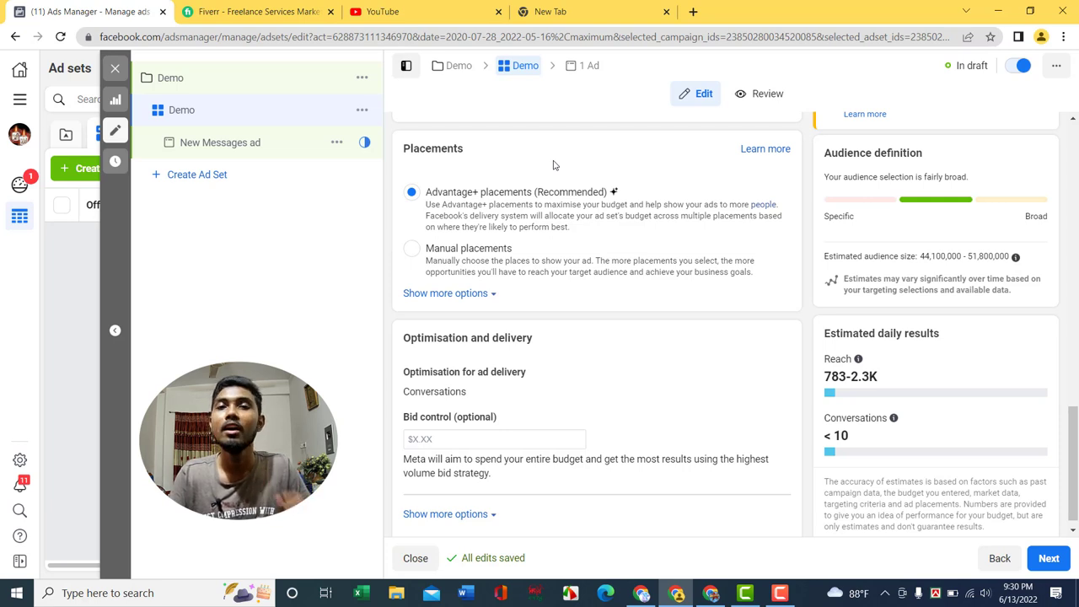
{"action": "left_click", "coordinate": [413, 251]}
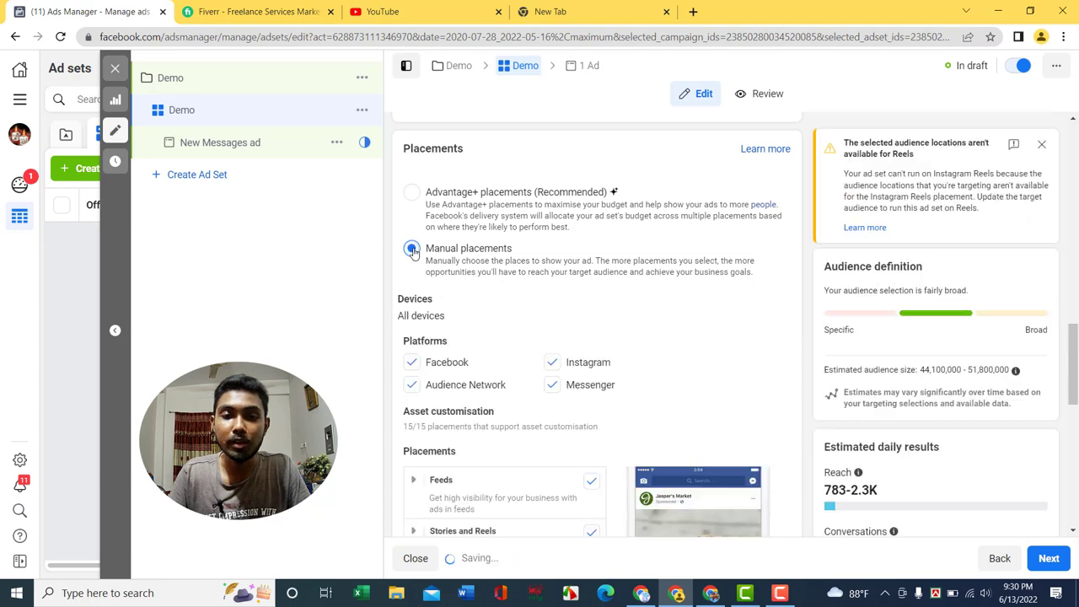
{"action": "scroll", "coordinate": [497, 283], "scroll_direction": "down", "scroll_amount": 5}
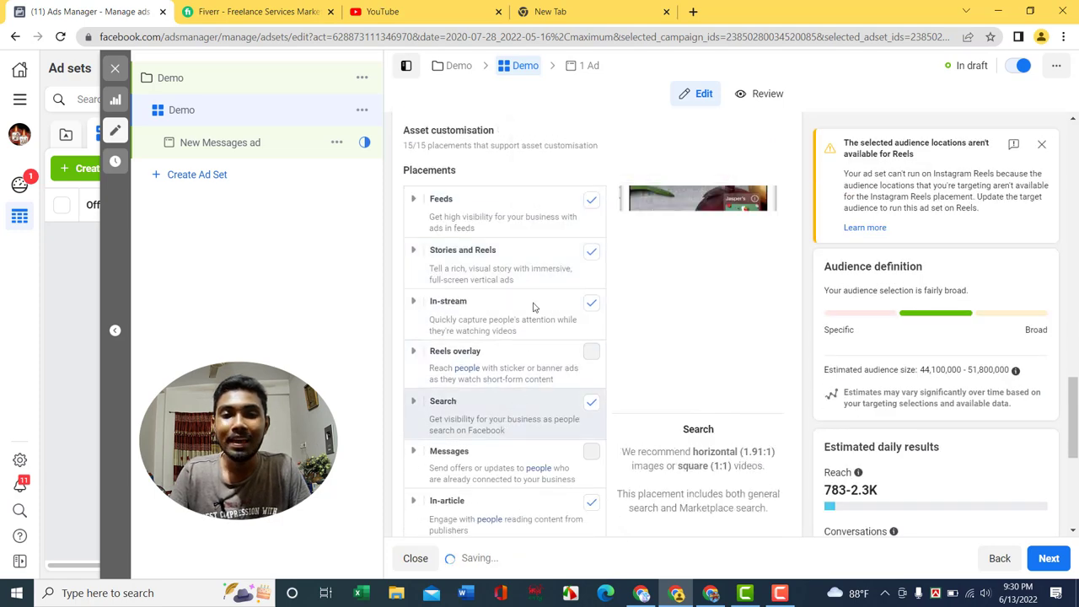
Step: Review the manual platforms, placement categories and delivery optimisation, keeping the default selections, and continue to the ad settings
{"action": "scroll", "coordinate": [508, 268], "scroll_direction": "up", "scroll_amount": 1}
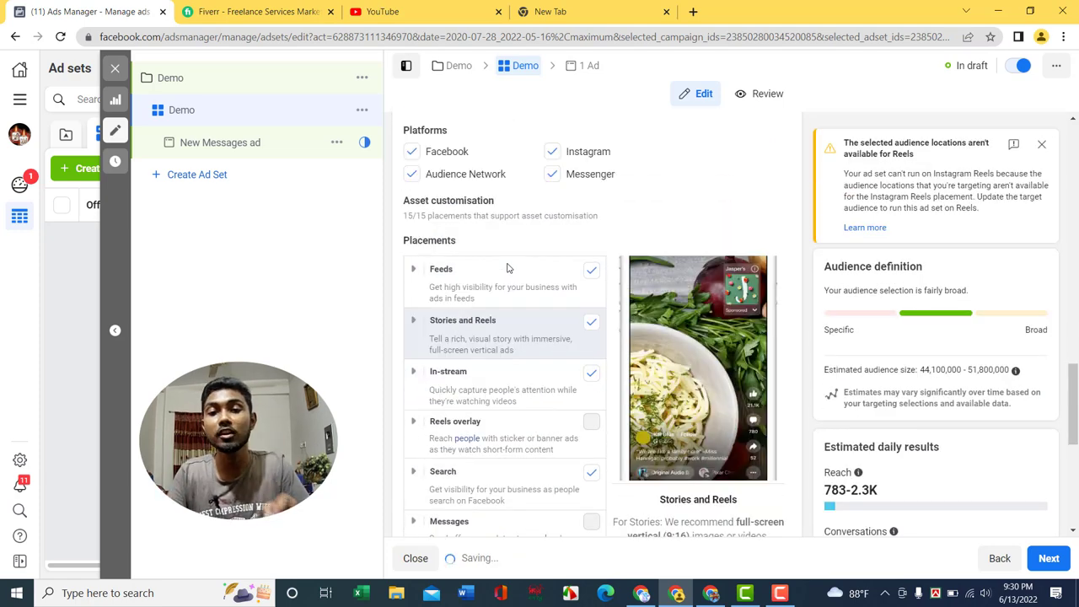
{"action": "scroll", "coordinate": [509, 263], "scroll_direction": "down", "scroll_amount": 1}
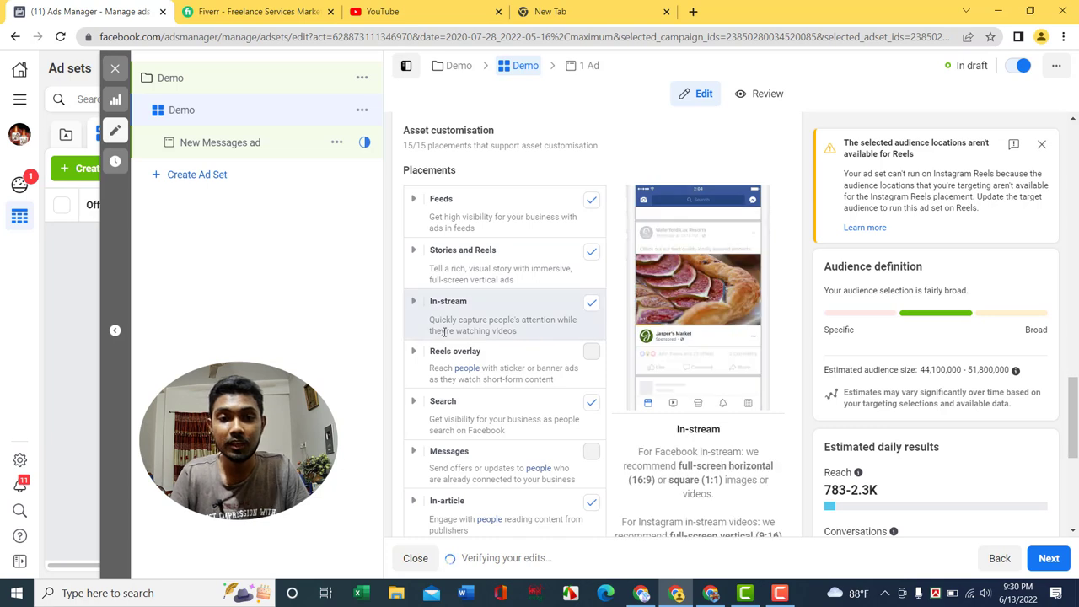
{"action": "scroll", "coordinate": [495, 259], "scroll_direction": "down", "scroll_amount": 2}
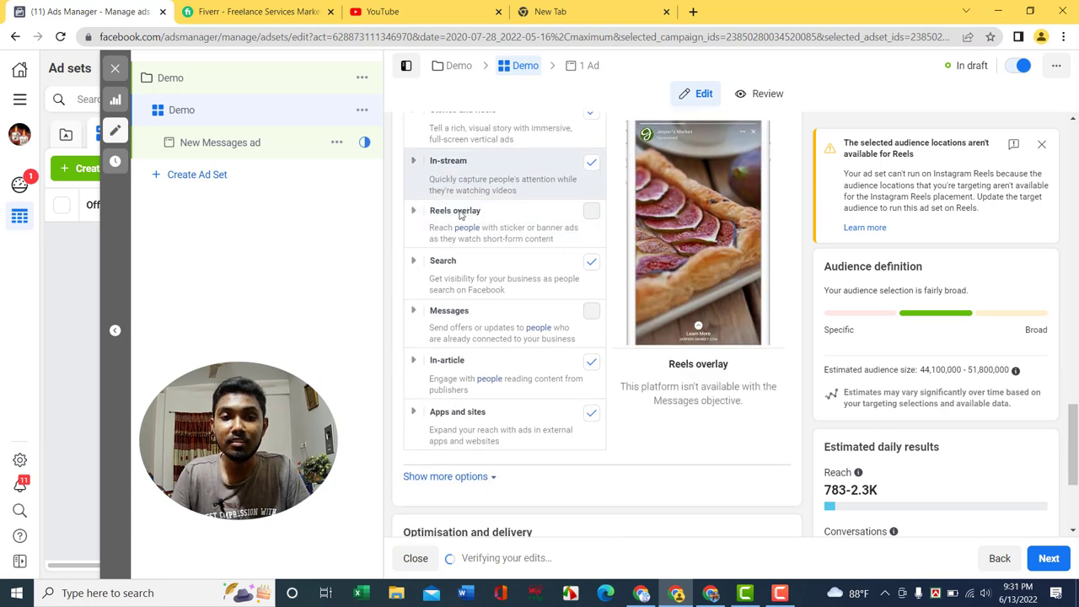
{"action": "scroll", "coordinate": [525, 310], "scroll_direction": "down", "scroll_amount": 1}
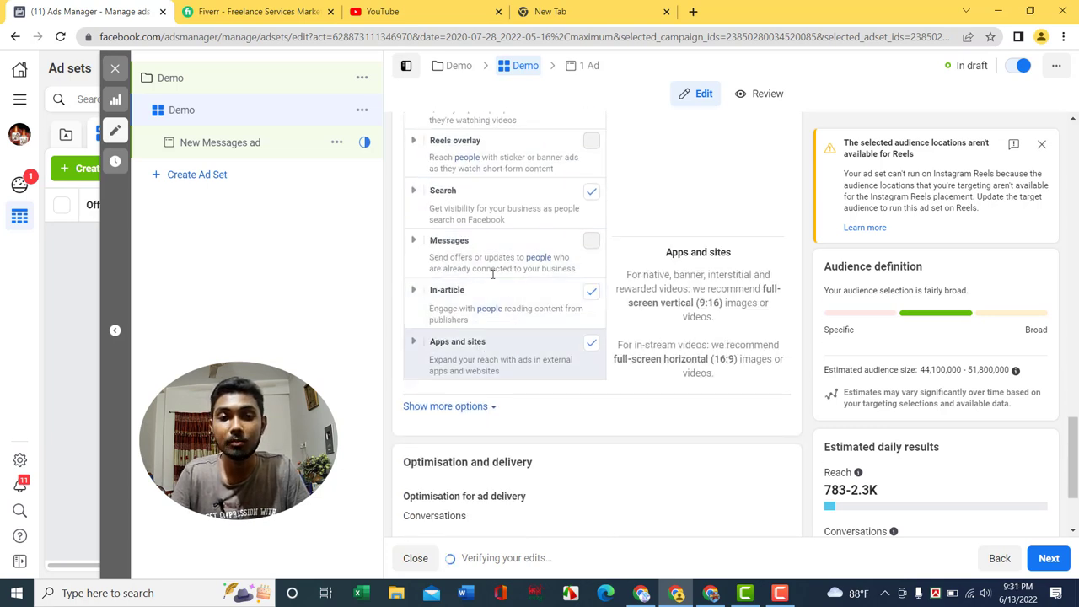
{"action": "scroll", "coordinate": [506, 287], "scroll_direction": "down", "scroll_amount": 2}
{"action": "scroll", "coordinate": [552, 245], "scroll_direction": "up", "scroll_amount": 5}
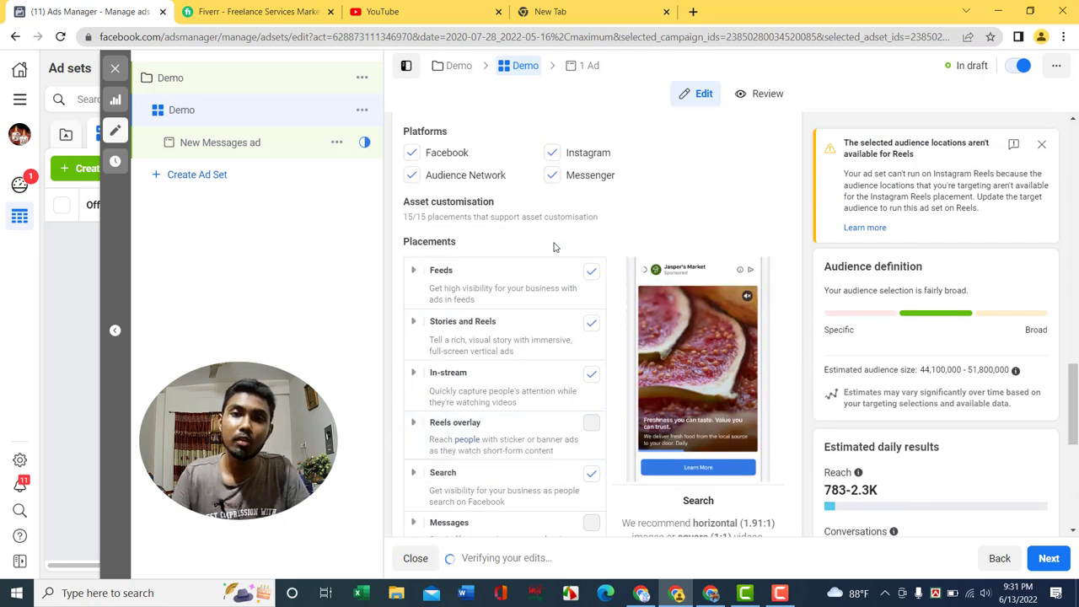
{"action": "scroll", "coordinate": [554, 247], "scroll_direction": "down", "scroll_amount": 5}
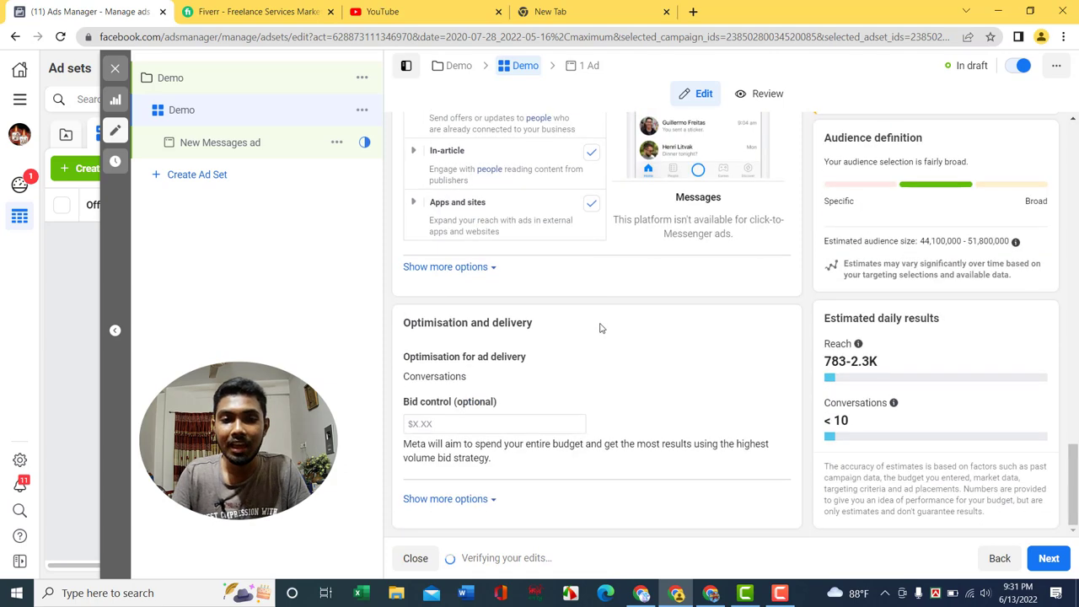
{"action": "left_click", "coordinate": [1049, 558]}
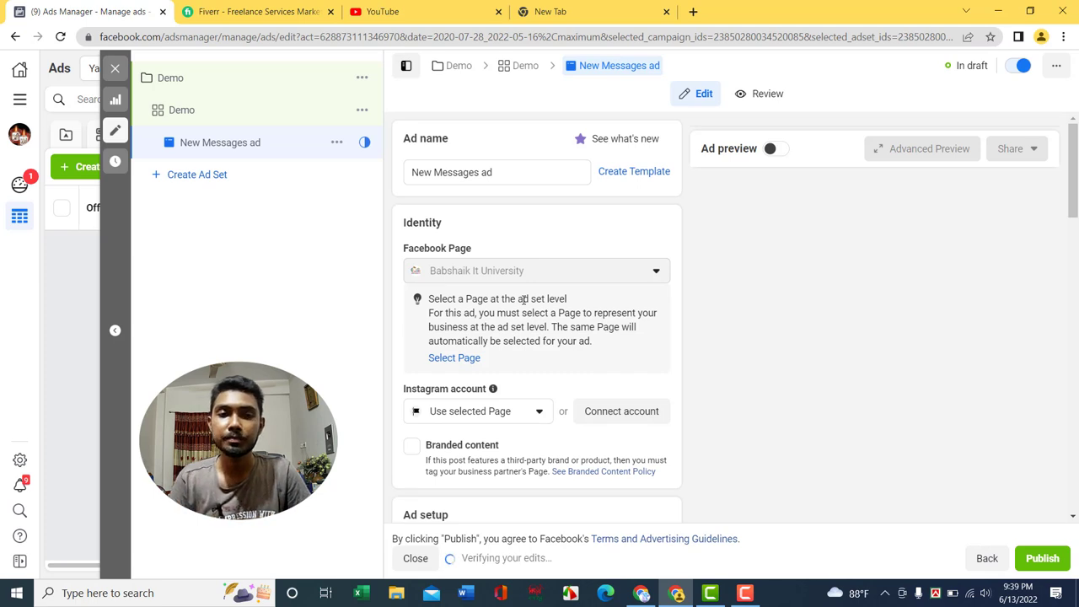
Step: Rename the new messages ad as Demo
{"action": "scroll", "coordinate": [525, 308], "scroll_direction": "down", "scroll_amount": 2}
{"action": "scroll", "coordinate": [540, 253], "scroll_direction": "up", "scroll_amount": 2}
{"action": "left_click", "coordinate": [519, 176]}
{"action": "key", "text": "ctrl+a"}
{"action": "type", "text": "Demo"}
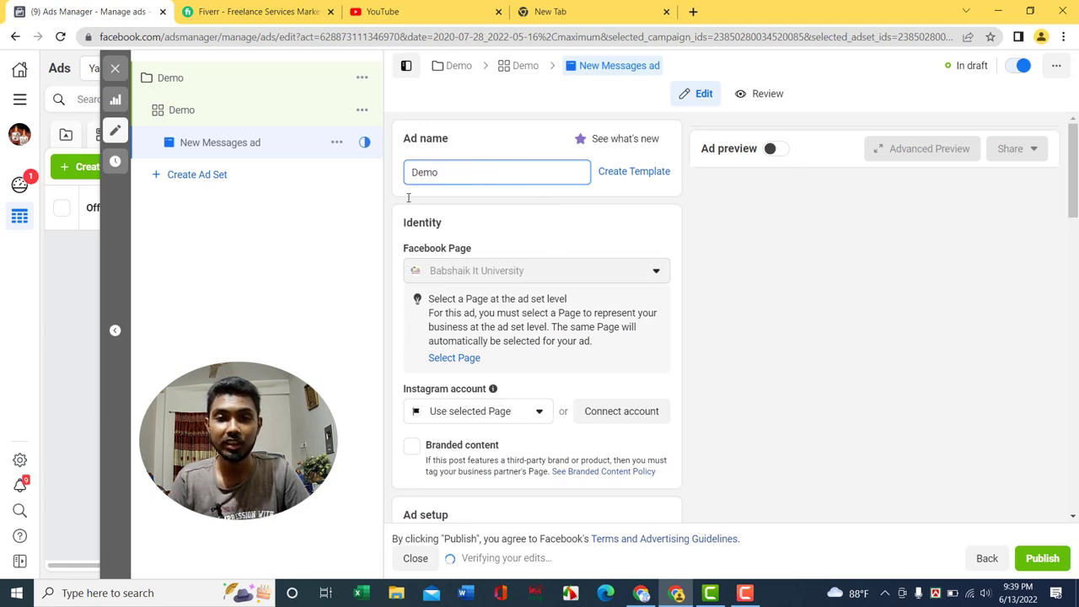
Step: Set the ad setup to Use existing post instead of Create Ad
{"action": "scroll", "coordinate": [475, 253], "scroll_direction": "down", "scroll_amount": 4}
{"action": "scroll", "coordinate": [475, 264], "scroll_direction": "down", "scroll_amount": 2}
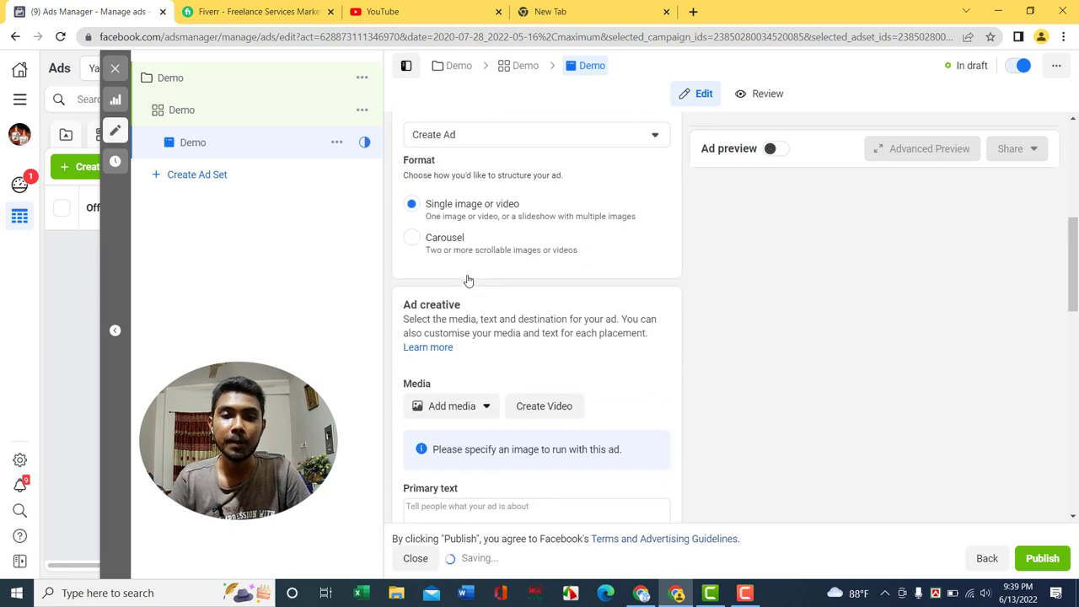
{"action": "left_click", "coordinate": [434, 127]}
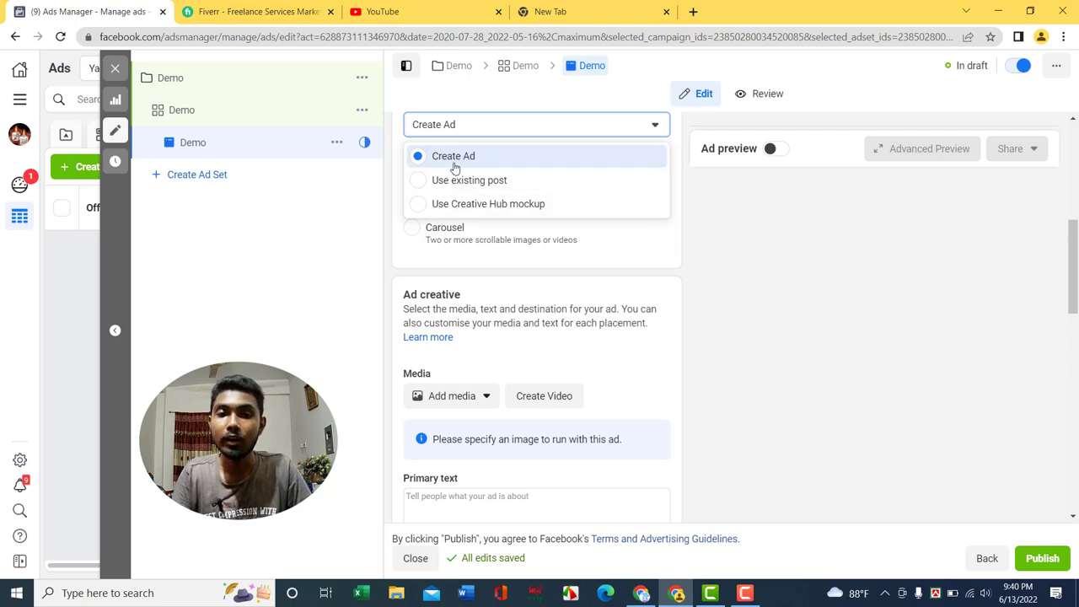
{"action": "left_click", "coordinate": [421, 188]}
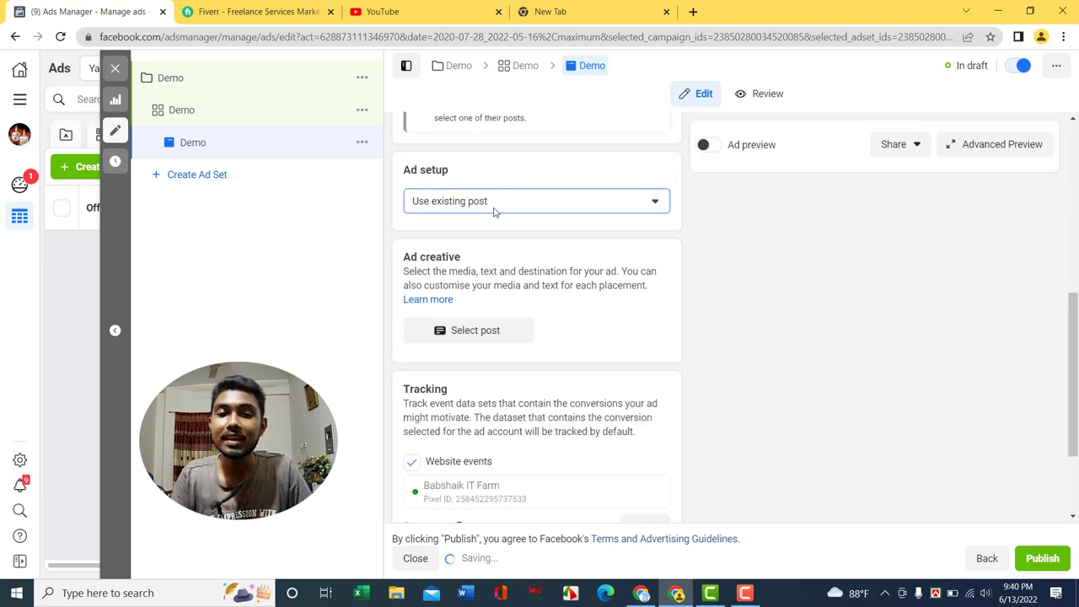
Step: Choose the Facebook photo post dated 6 Jun 2022 with 12 likes as the ad creative
{"action": "scroll", "coordinate": [495, 215], "scroll_direction": "down", "scroll_amount": 2}
{"action": "scroll", "coordinate": [494, 241], "scroll_direction": "up", "scroll_amount": 1}
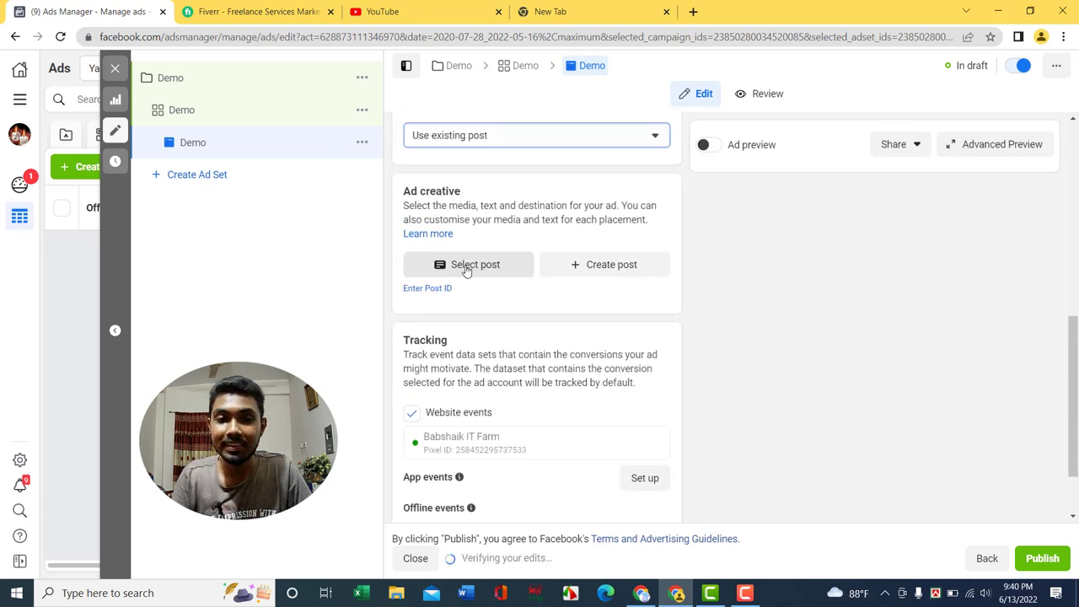
{"action": "left_click", "coordinate": [496, 266]}
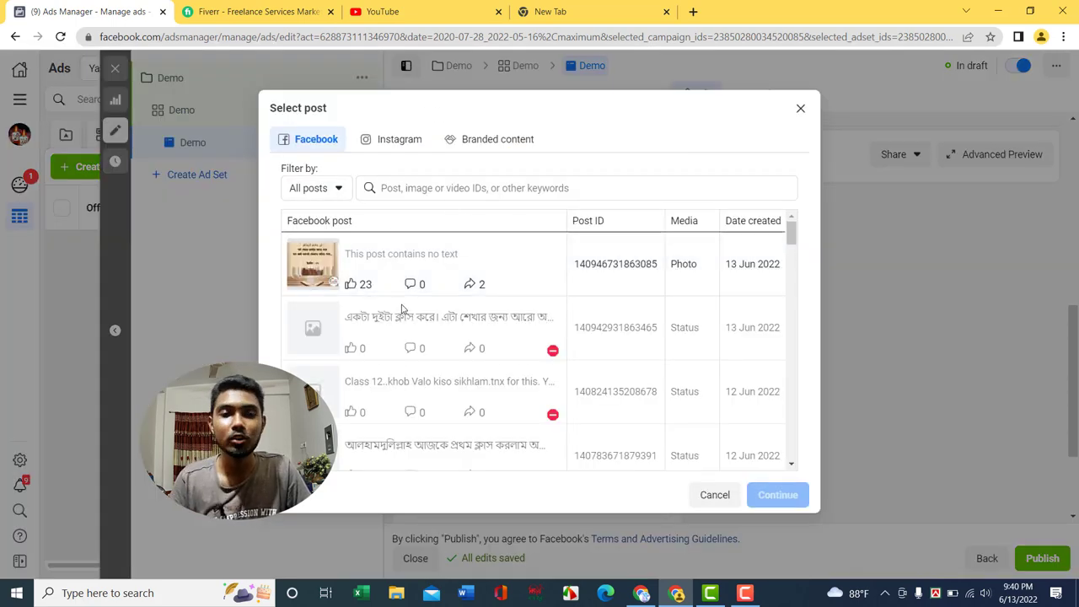
{"action": "scroll", "coordinate": [402, 309], "scroll_direction": "down", "scroll_amount": 3}
{"action": "scroll", "coordinate": [371, 308], "scroll_direction": "down", "scroll_amount": 4}
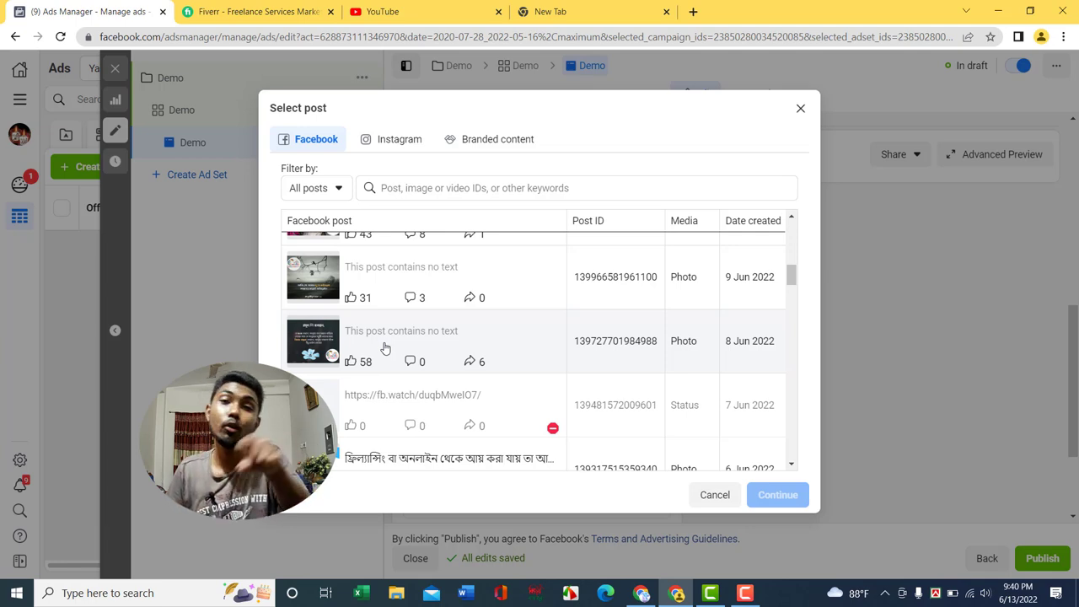
{"action": "scroll", "coordinate": [385, 350], "scroll_direction": "down", "scroll_amount": 1}
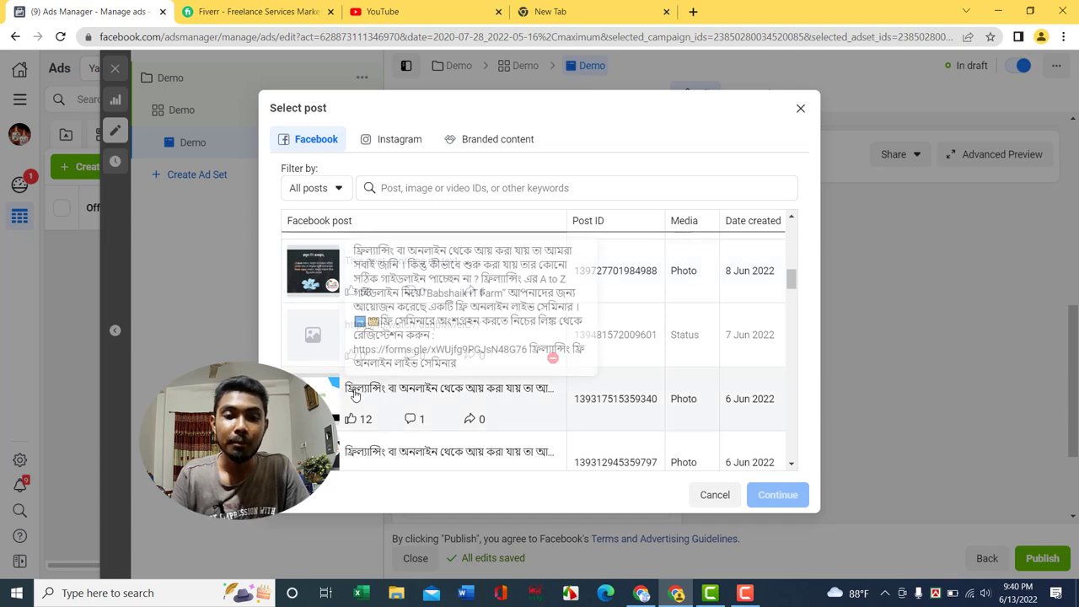
{"action": "scroll", "coordinate": [335, 392], "scroll_direction": "down", "scroll_amount": 1}
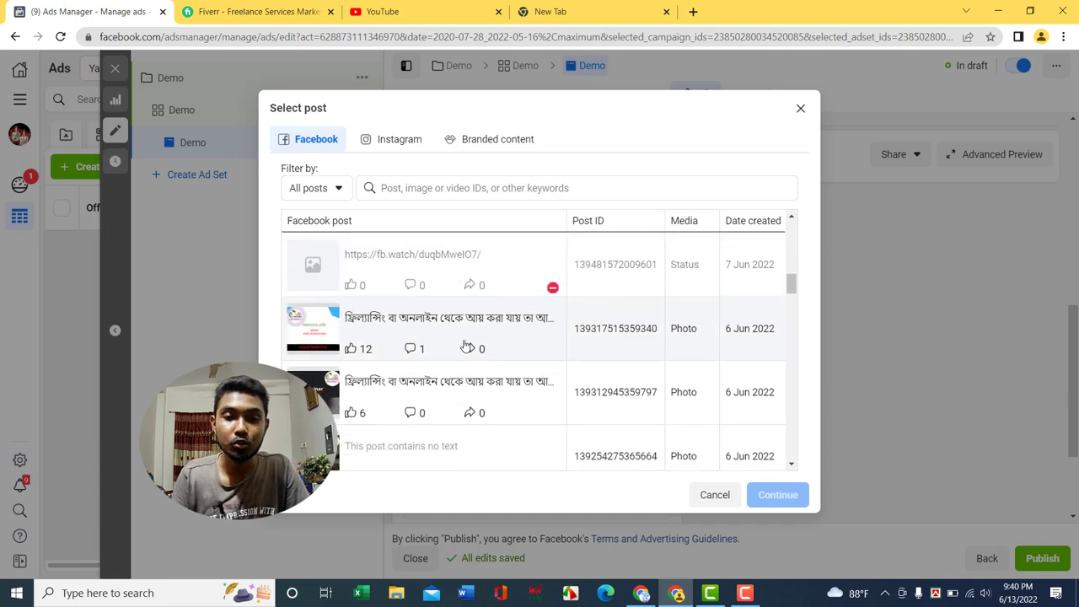
{"action": "left_click", "coordinate": [319, 329]}
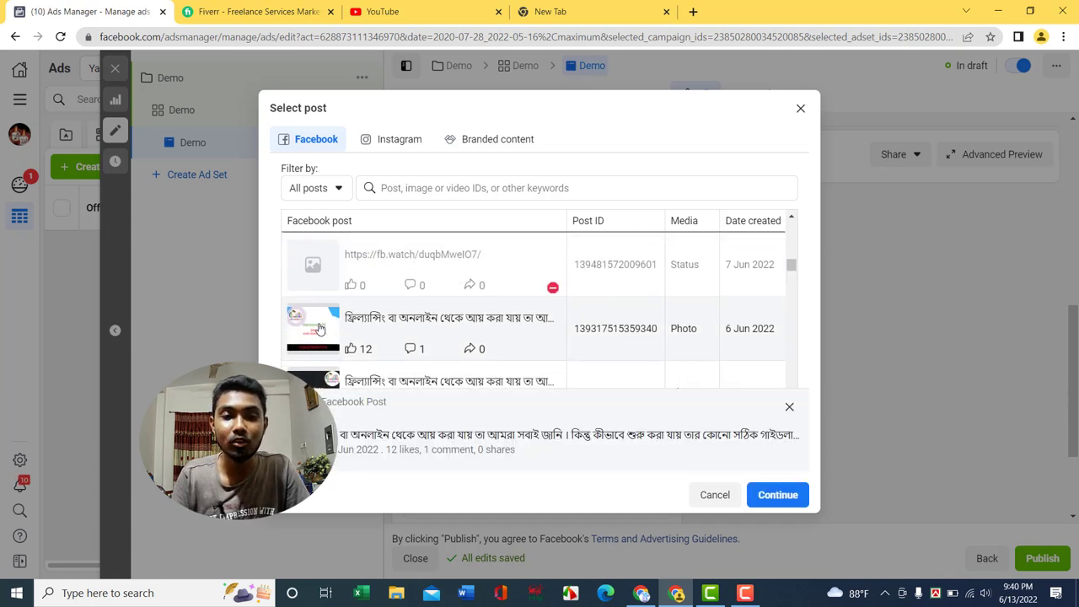
{"action": "left_click", "coordinate": [777, 498]}
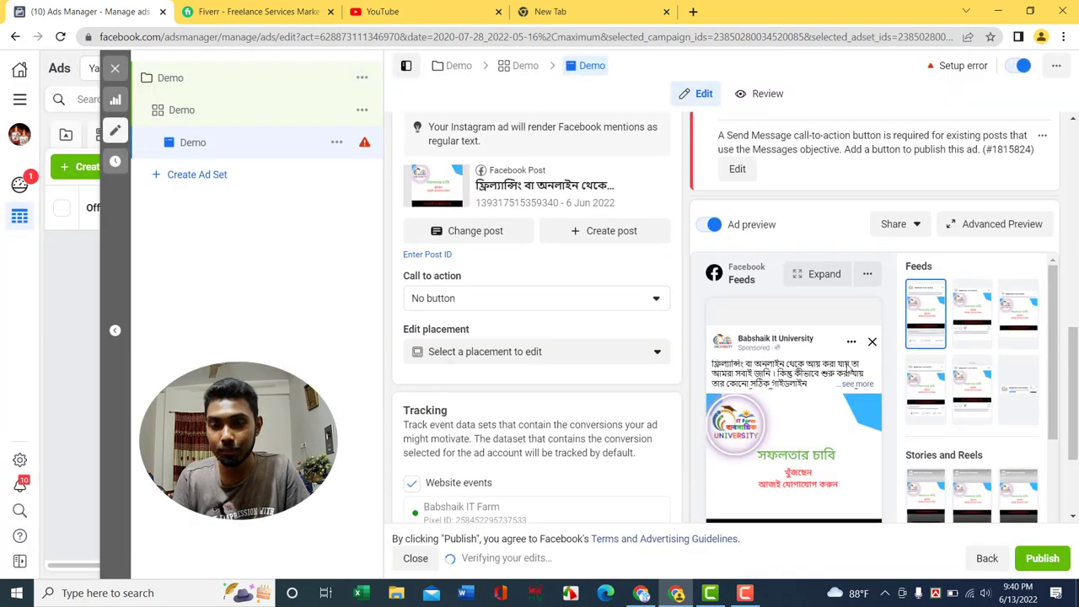
Step: Review the ad preview, creative settings and verification errors, and check the ad setup options, keeping Use existing post
{"action": "scroll", "coordinate": [774, 470], "scroll_direction": "down", "scroll_amount": 2}
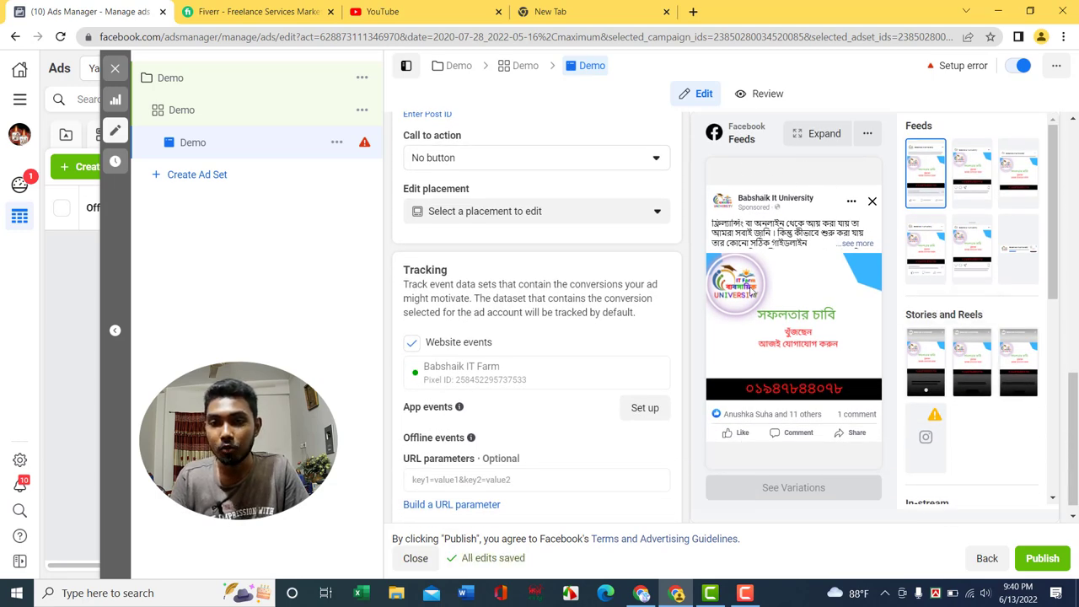
{"action": "scroll", "coordinate": [712, 297], "scroll_direction": "up", "scroll_amount": 2}
{"action": "scroll", "coordinate": [712, 297], "scroll_direction": "up", "scroll_amount": 1}
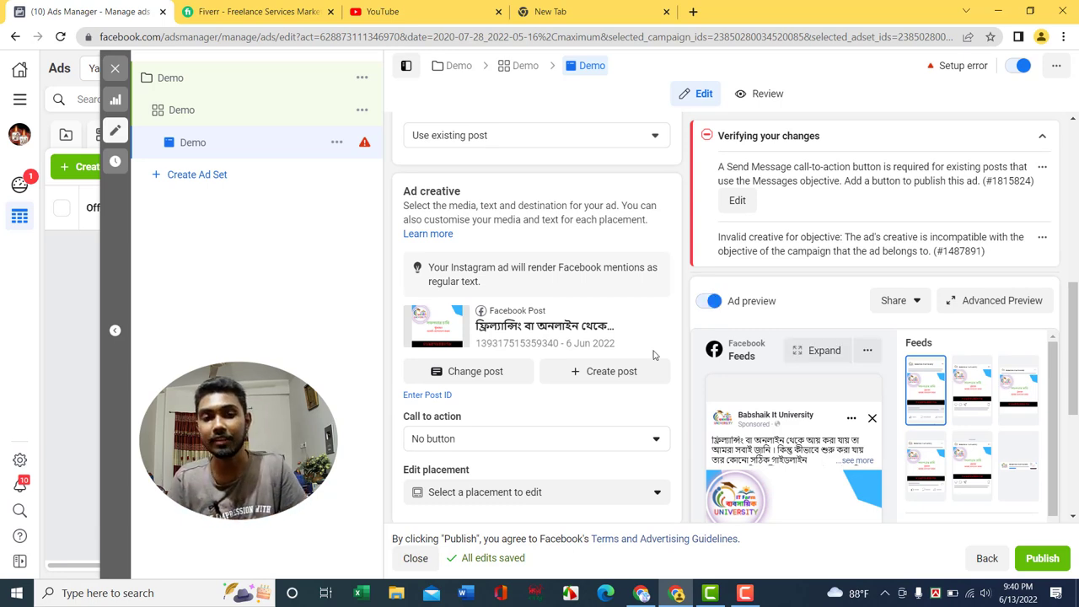
{"action": "scroll", "coordinate": [469, 364], "scroll_direction": "up", "scroll_amount": 3}
{"action": "left_click", "coordinate": [434, 351]}
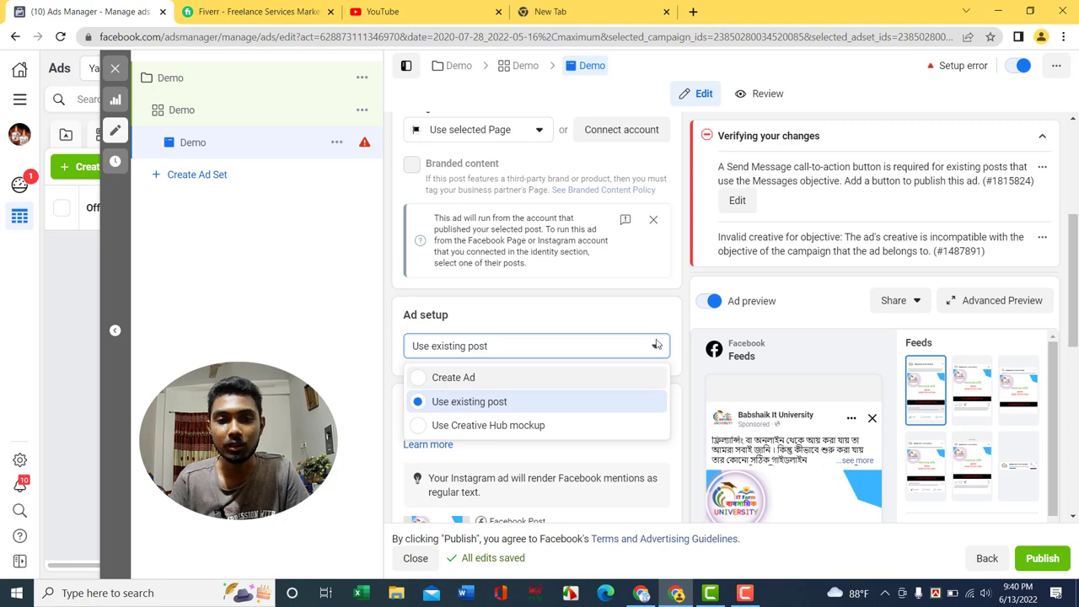
{"action": "left_click", "coordinate": [646, 313]}
Step: Turn off Website events tracking for the ad
{"action": "scroll", "coordinate": [644, 315], "scroll_direction": "down", "scroll_amount": 3}
{"action": "scroll", "coordinate": [644, 314], "scroll_direction": "down", "scroll_amount": 3}
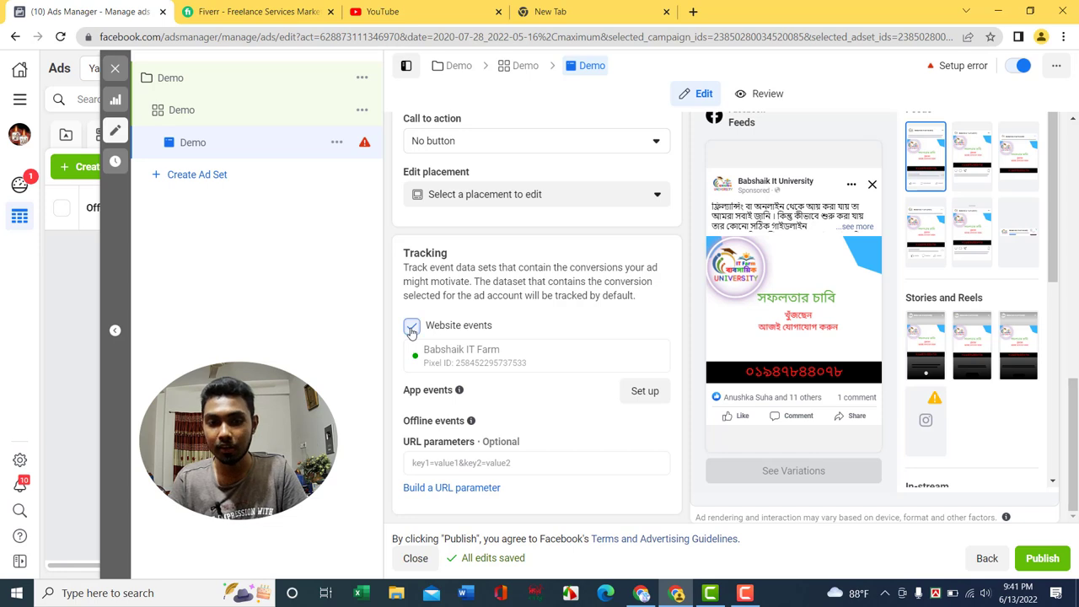
{"action": "left_click", "coordinate": [411, 327]}
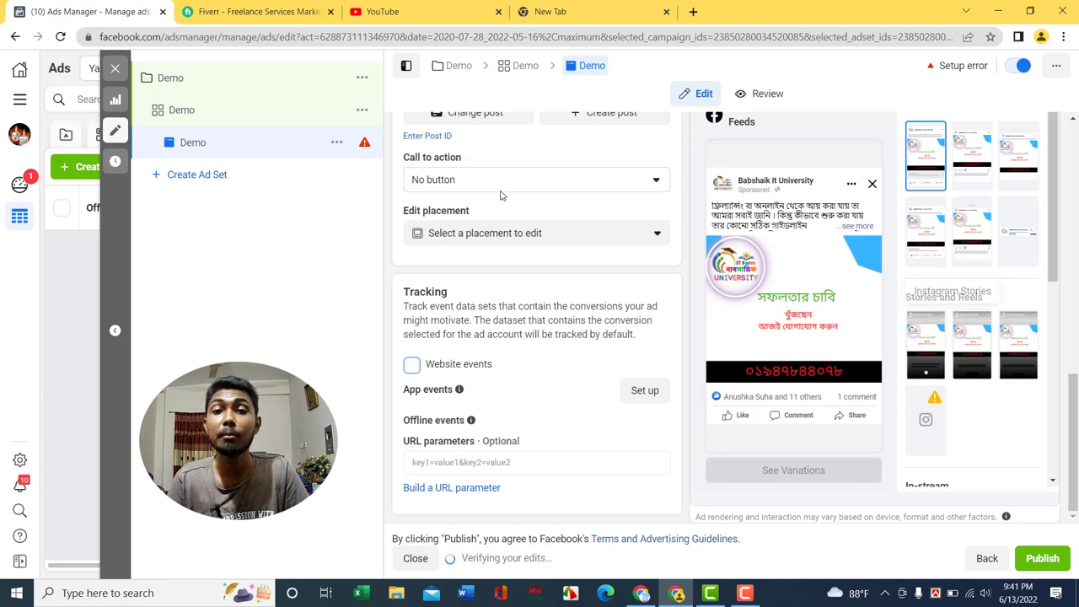
Step: Set the ad's call to action to Send Message, update the original post with that button, and check the refreshed creative
{"action": "left_click", "coordinate": [440, 182]}
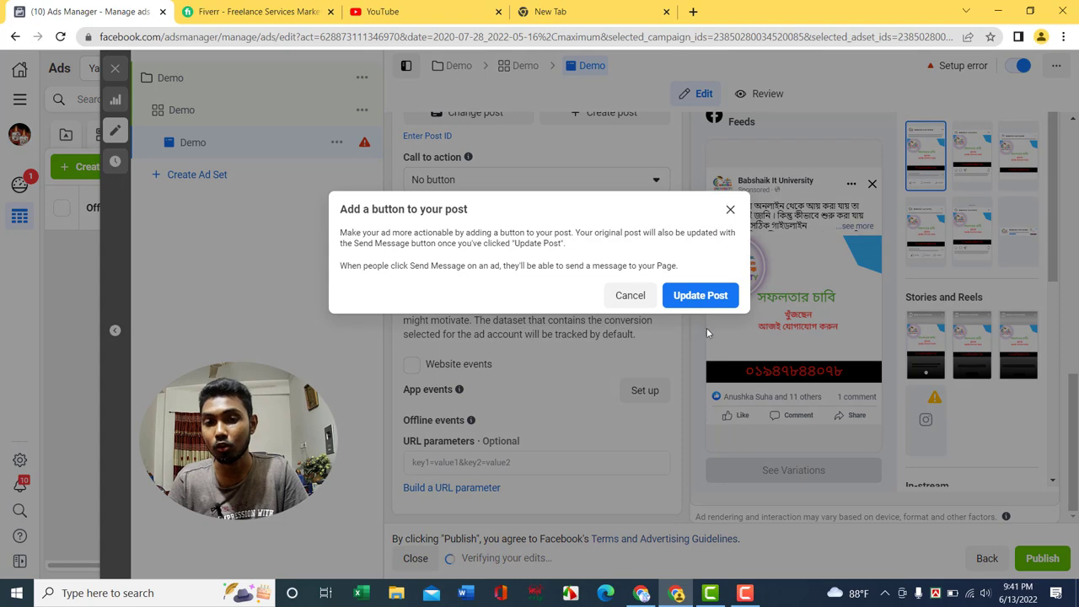
{"action": "left_click", "coordinate": [700, 295]}
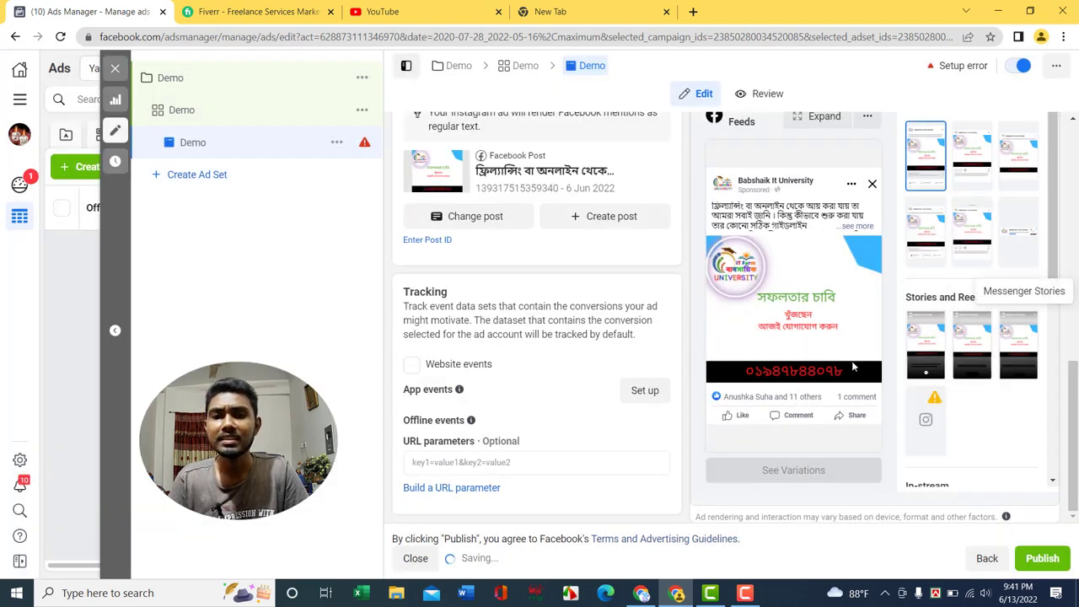
{"action": "scroll", "coordinate": [795, 352], "scroll_direction": "up", "scroll_amount": 1}
{"action": "scroll", "coordinate": [527, 382], "scroll_direction": "up", "scroll_amount": 3}
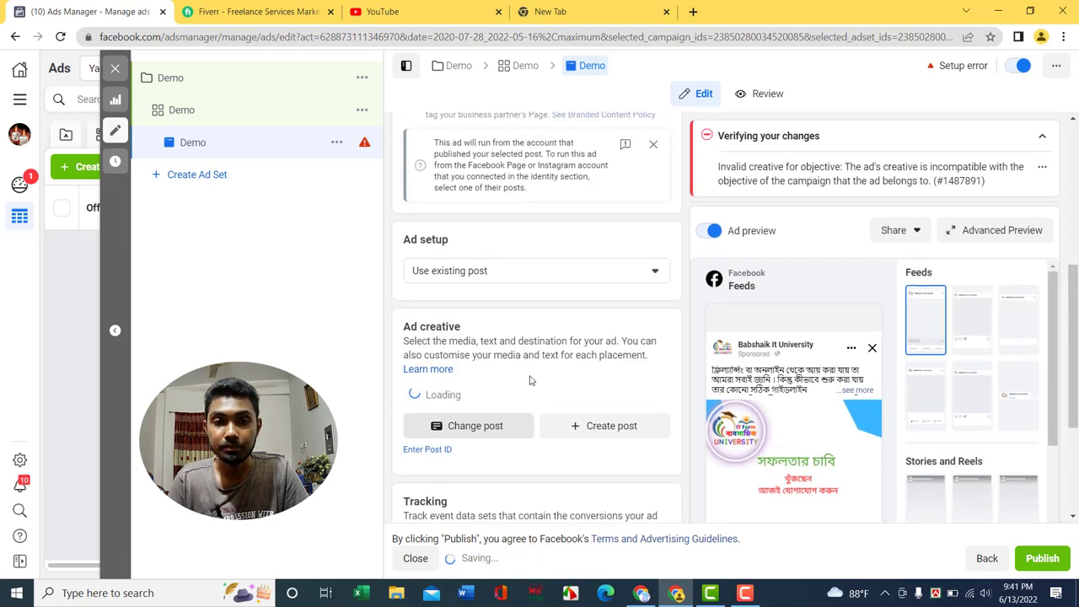
{"action": "scroll", "coordinate": [949, 397], "scroll_direction": "down", "scroll_amount": 2}
{"action": "scroll", "coordinate": [809, 390], "scroll_direction": "down", "scroll_amount": 2}
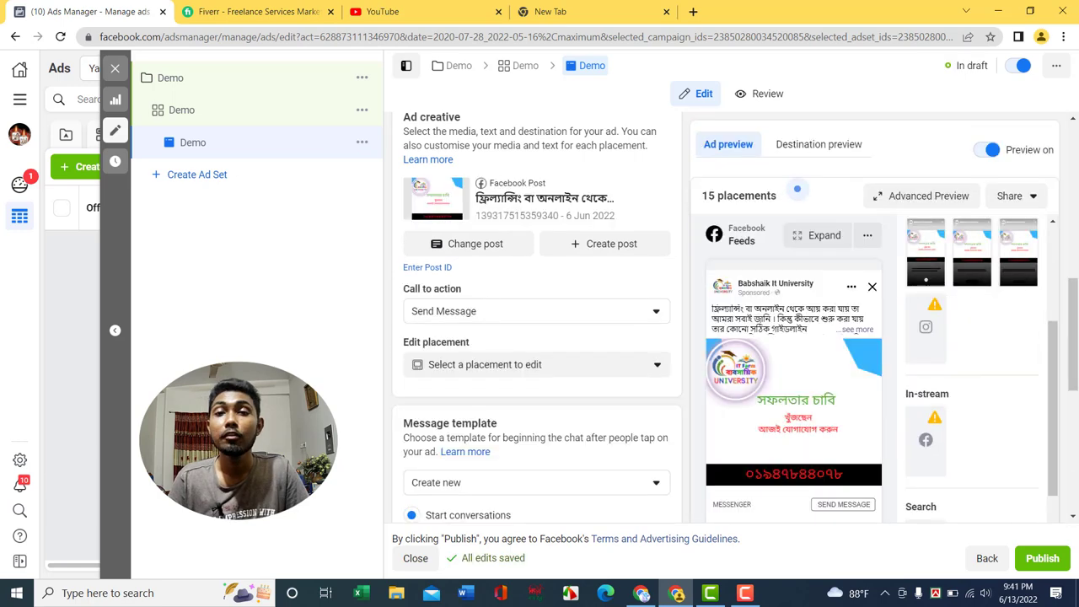
Step: Review the ad's Send Message preview, call to action, message template options and tracking settings
{"action": "scroll", "coordinate": [979, 419], "scroll_direction": "down", "scroll_amount": 2}
{"action": "scroll", "coordinate": [978, 419], "scroll_direction": "down", "scroll_amount": 2}
{"action": "scroll", "coordinate": [840, 424], "scroll_direction": "down", "scroll_amount": 4}
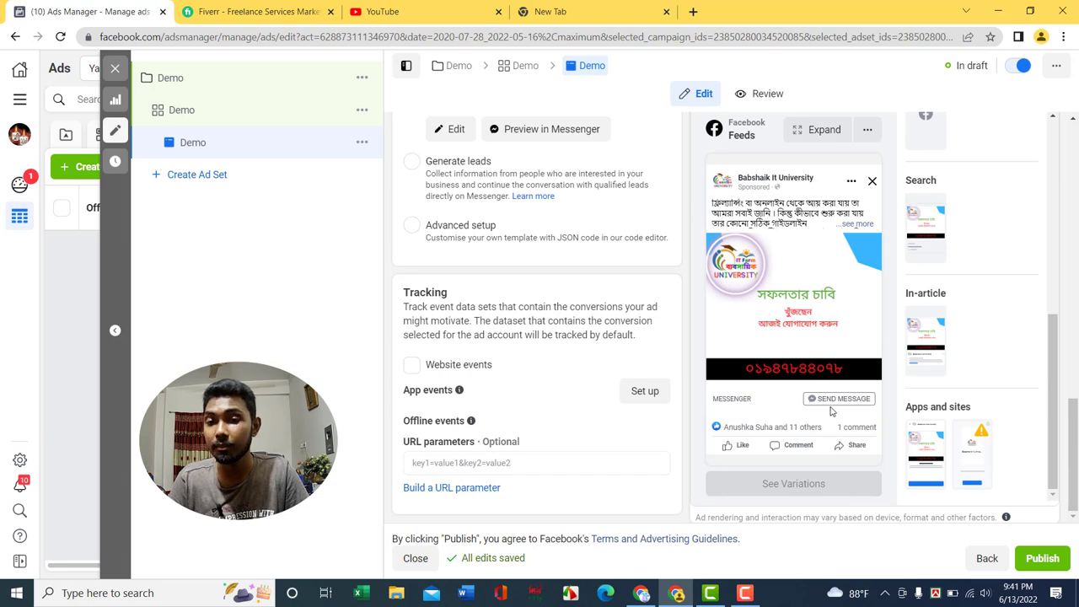
{"action": "scroll", "coordinate": [569, 406], "scroll_direction": "up", "scroll_amount": 3}
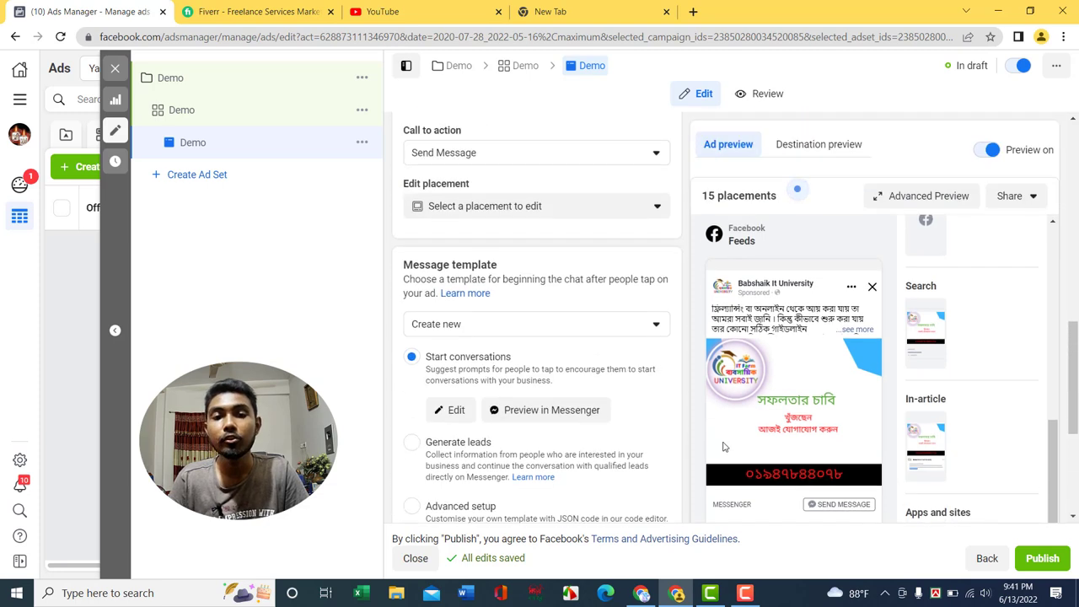
{"action": "scroll", "coordinate": [856, 503], "scroll_direction": "up", "scroll_amount": 2}
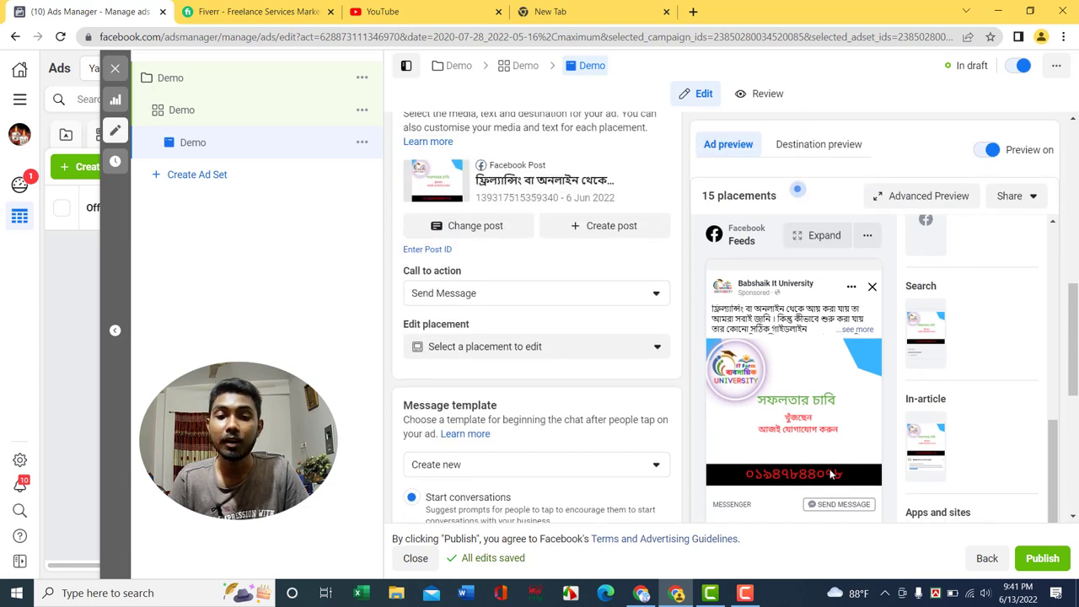
{"action": "scroll", "coordinate": [462, 339], "scroll_direction": "down", "scroll_amount": 4}
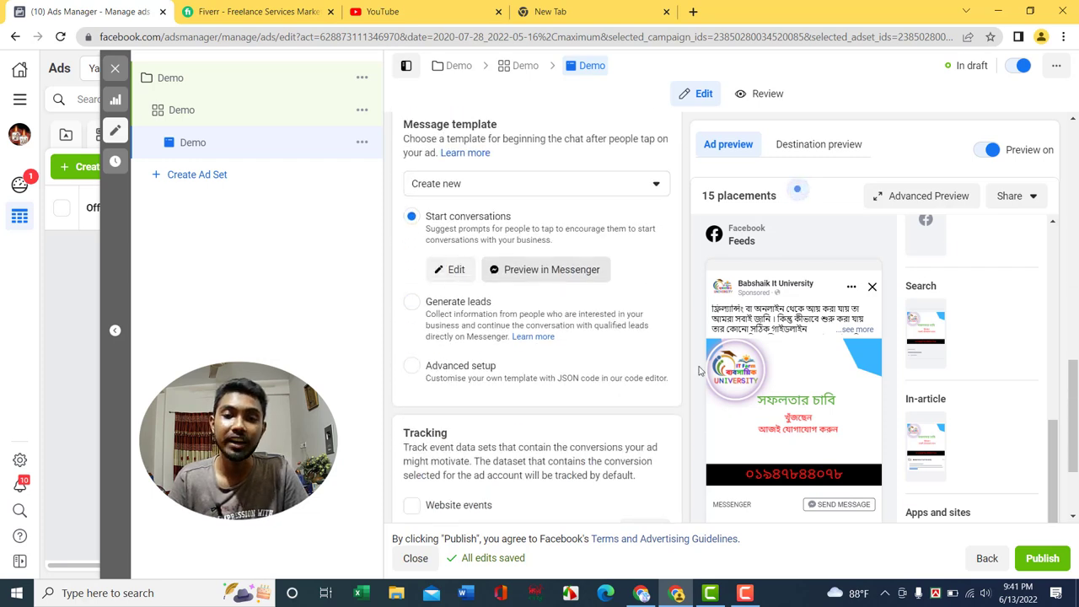
{"action": "scroll", "coordinate": [742, 363], "scroll_direction": "down", "scroll_amount": 1}
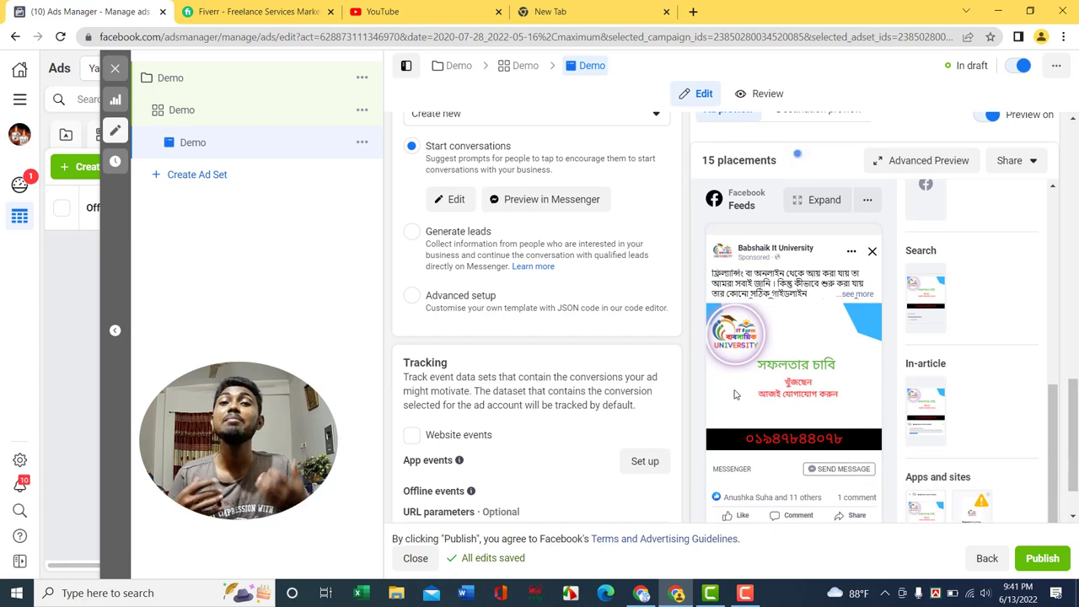
{"action": "scroll", "coordinate": [801, 224], "scroll_direction": "up", "scroll_amount": 2}
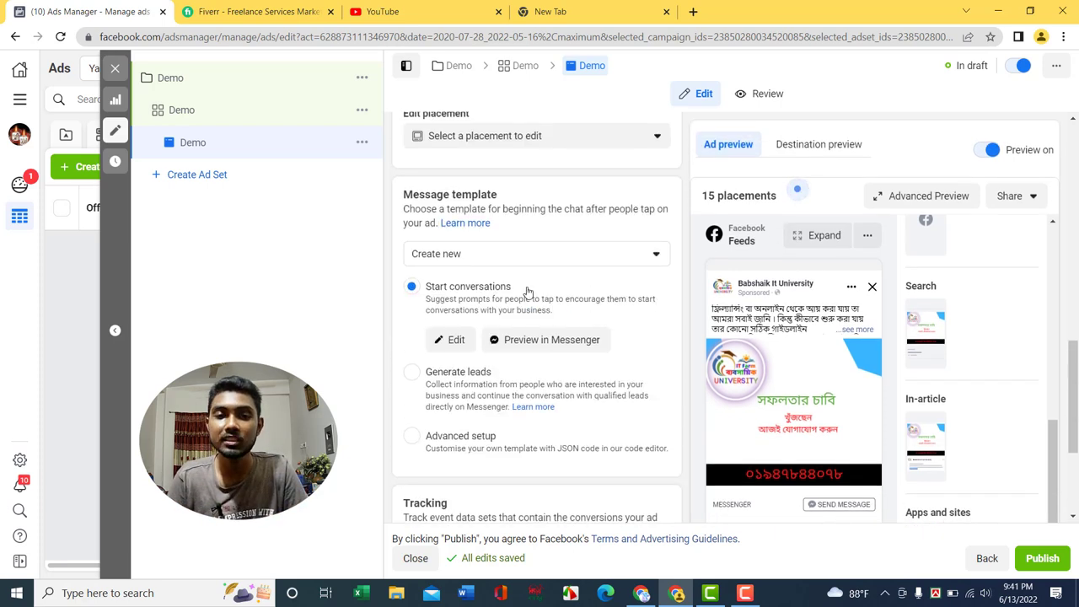
Step: Open the Start conversations template, examine its greeting, frequently asked questions, automated response fields and chat preview, and close it without saving
{"action": "left_click", "coordinate": [457, 341]}
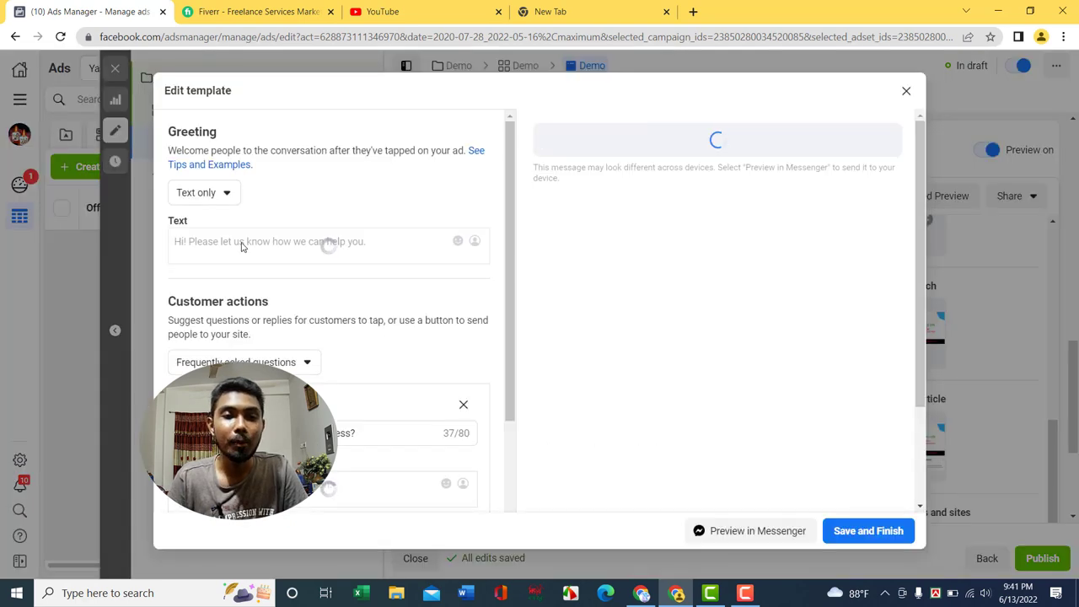
{"action": "scroll", "coordinate": [180, 207], "scroll_direction": "down", "scroll_amount": 3}
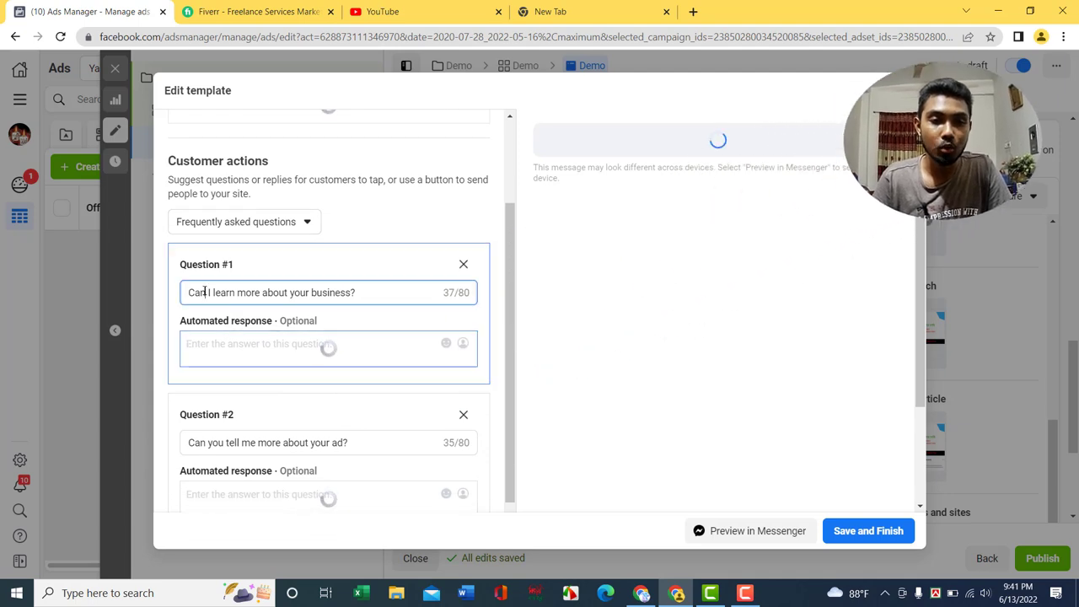
{"action": "scroll", "coordinate": [245, 339], "scroll_direction": "down", "scroll_amount": 2}
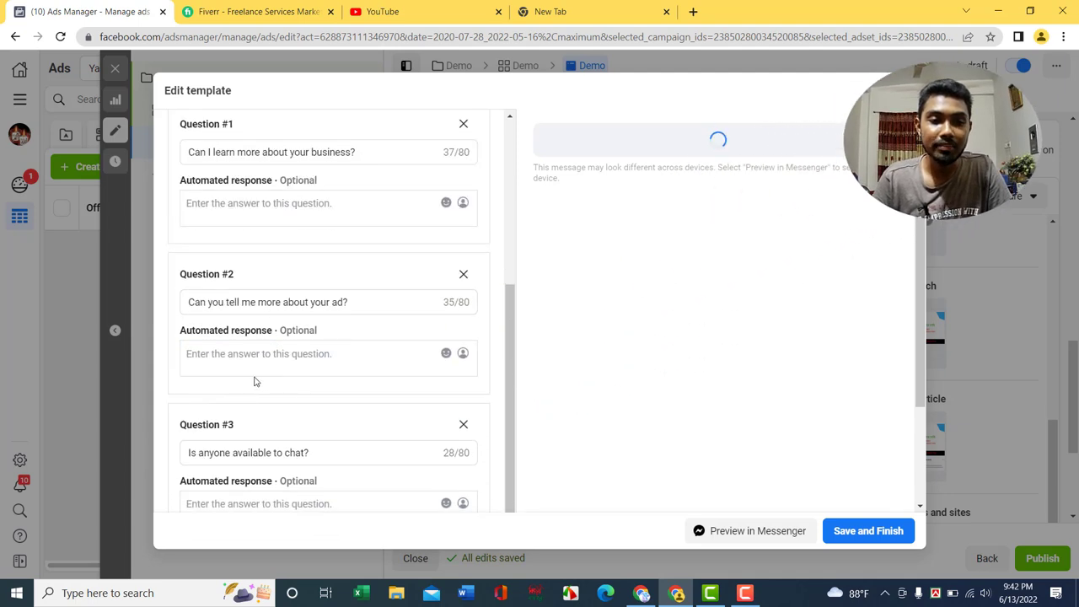
{"action": "scroll", "coordinate": [245, 358], "scroll_direction": "down", "scroll_amount": 1}
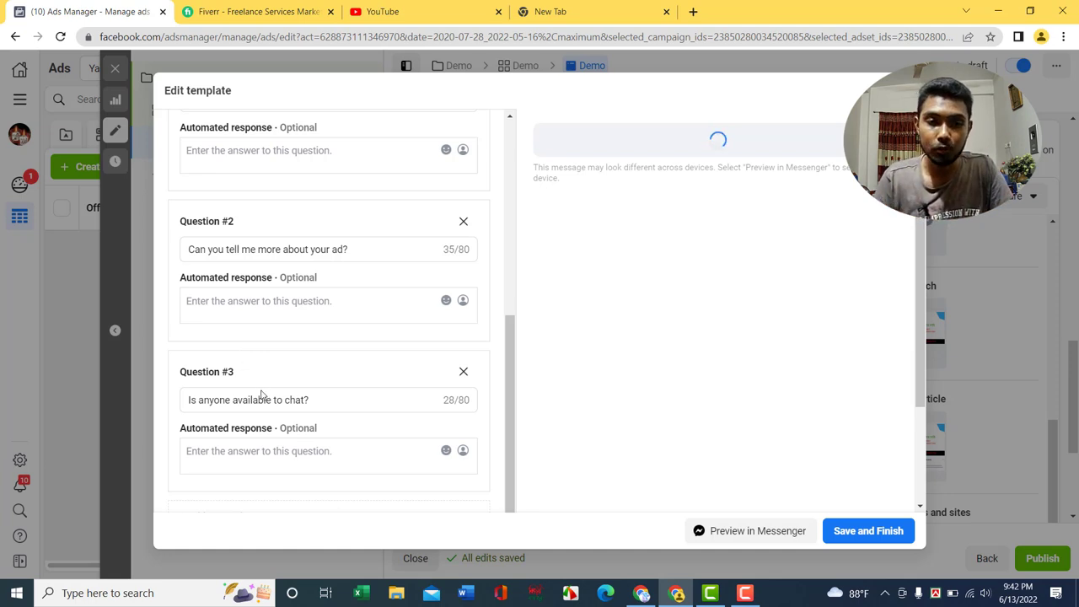
{"action": "scroll", "coordinate": [261, 397], "scroll_direction": "down", "scroll_amount": 2}
{"action": "left_click", "coordinate": [301, 329]}
{"action": "scroll", "coordinate": [357, 287], "scroll_direction": "up", "scroll_amount": 4}
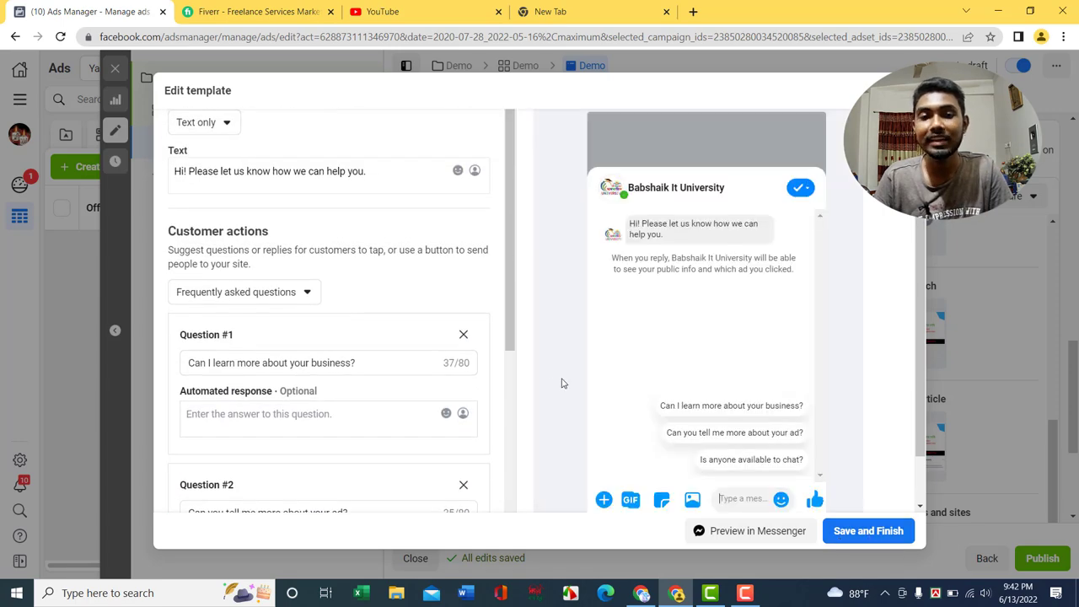
{"action": "scroll", "coordinate": [498, 369], "scroll_direction": "up", "scroll_amount": 2}
{"action": "scroll", "coordinate": [591, 220], "scroll_direction": "down", "scroll_amount": 3}
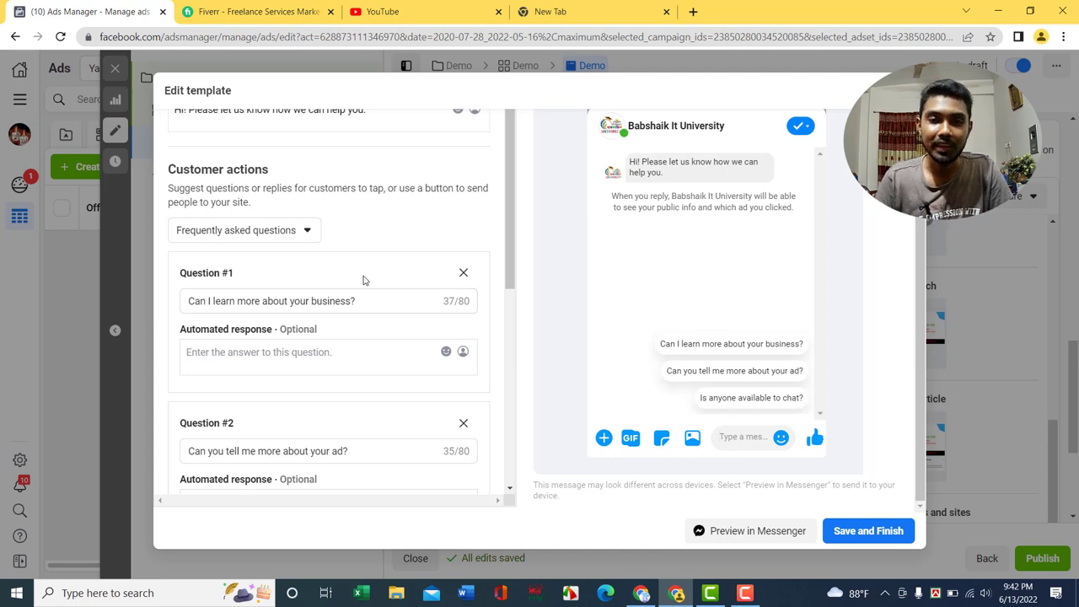
{"action": "triple_click", "coordinate": [362, 302]}
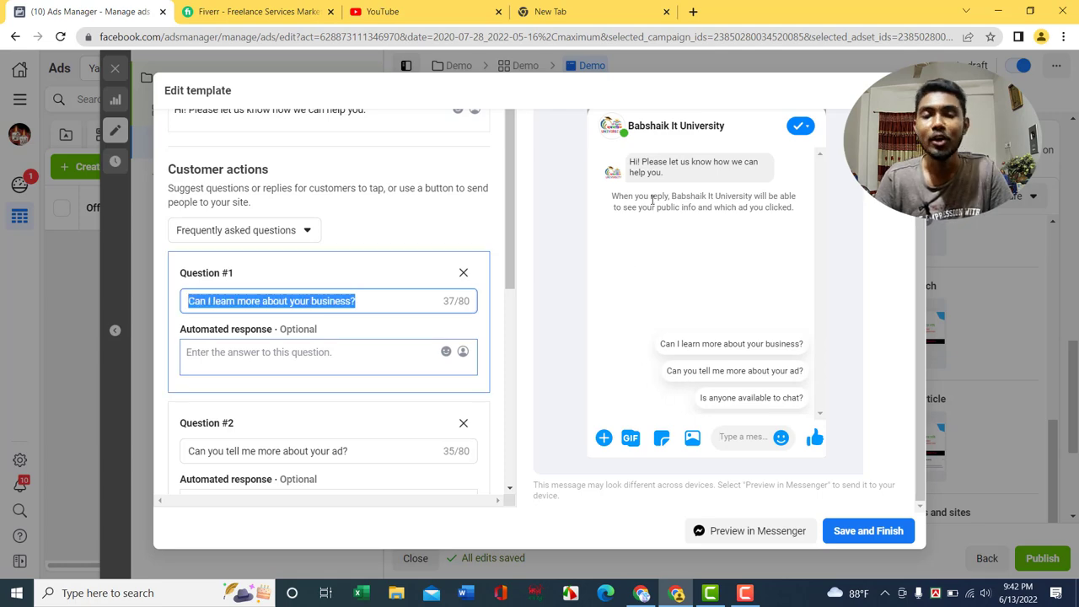
{"action": "key", "text": "Escape"}
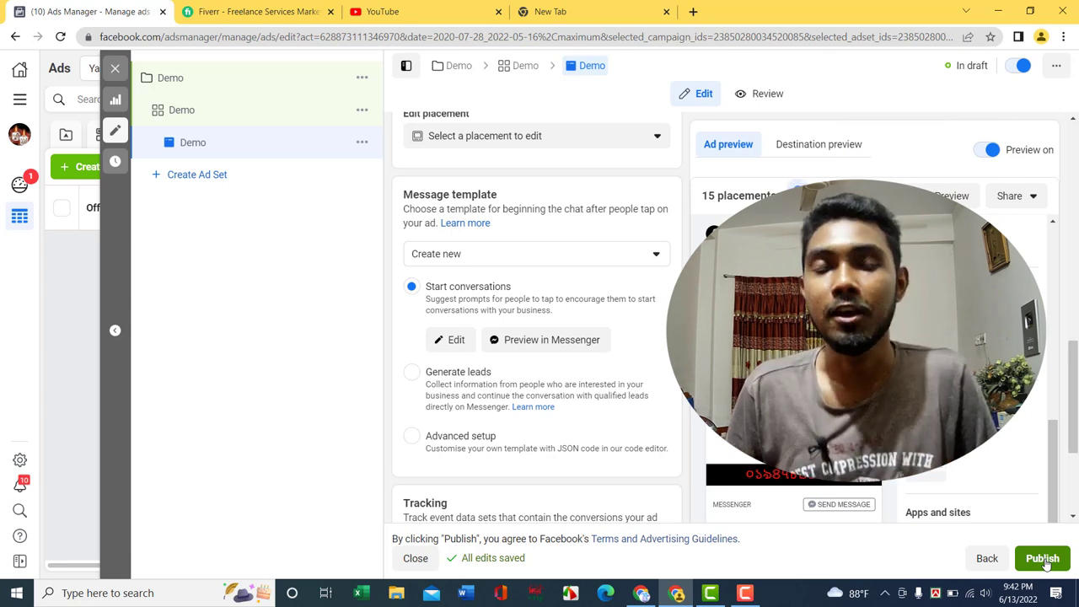
Step: Switch to the open Fiverr home page
{"action": "left_click", "coordinate": [301, 6]}
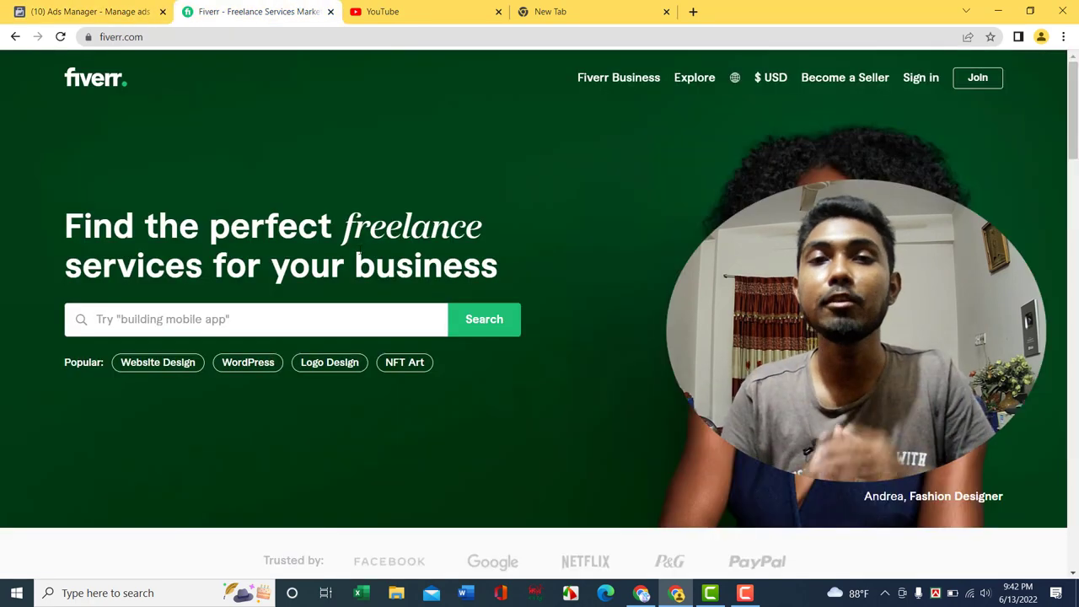